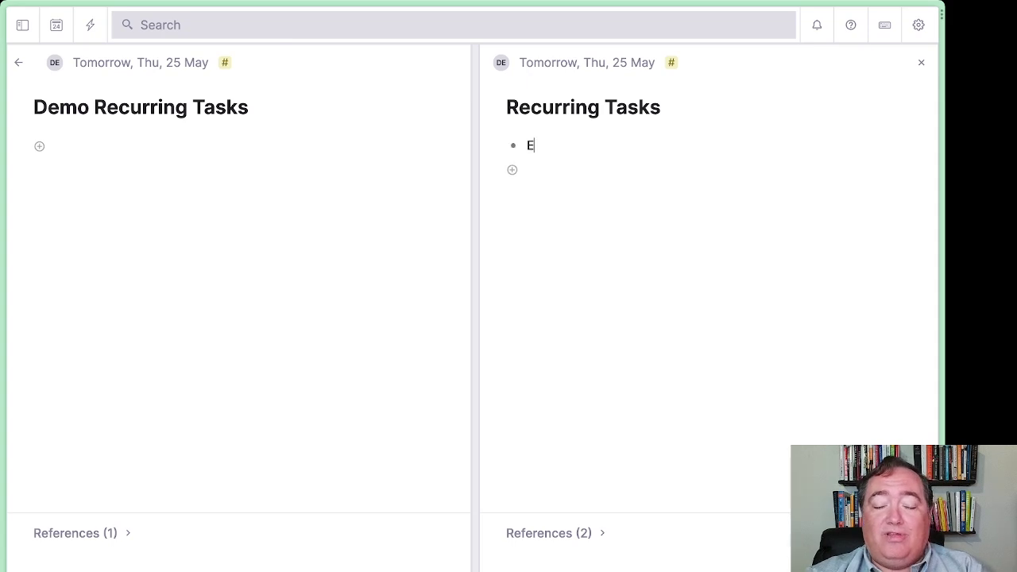
# Step: Add five entries under Recurring Tasks: Every day, Every Monday, Every 3rd of the month, Every Christmas and Every 45 days
pyautogui.write('very day')
pyautogui.press('Return')
pyautogui.write('Every Monday')
pyautogui.press('Return')
pyautogui.write('Every 3rd of the month')
pyautogui.press('Return')
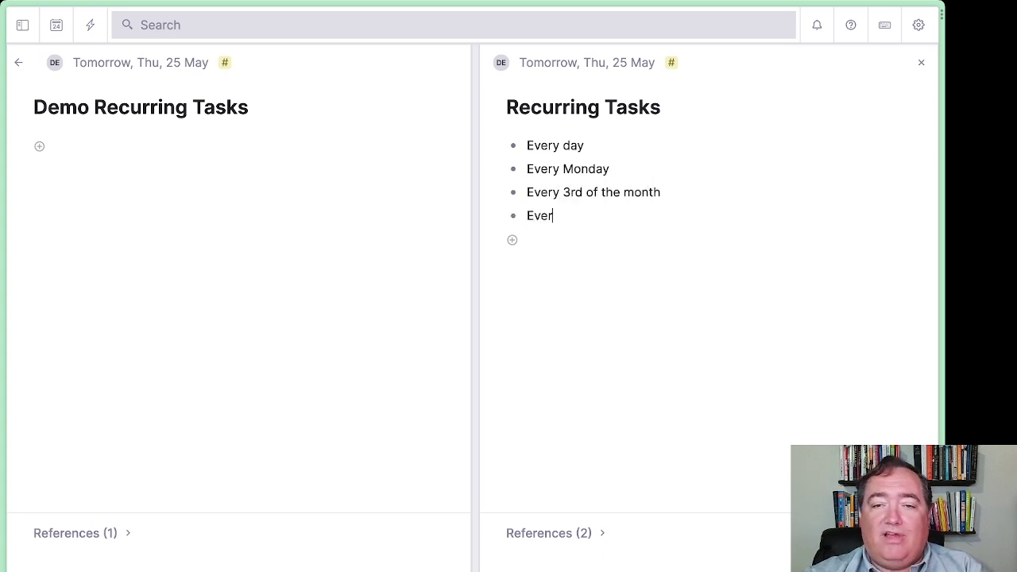
pyautogui.write('Every Chrism')
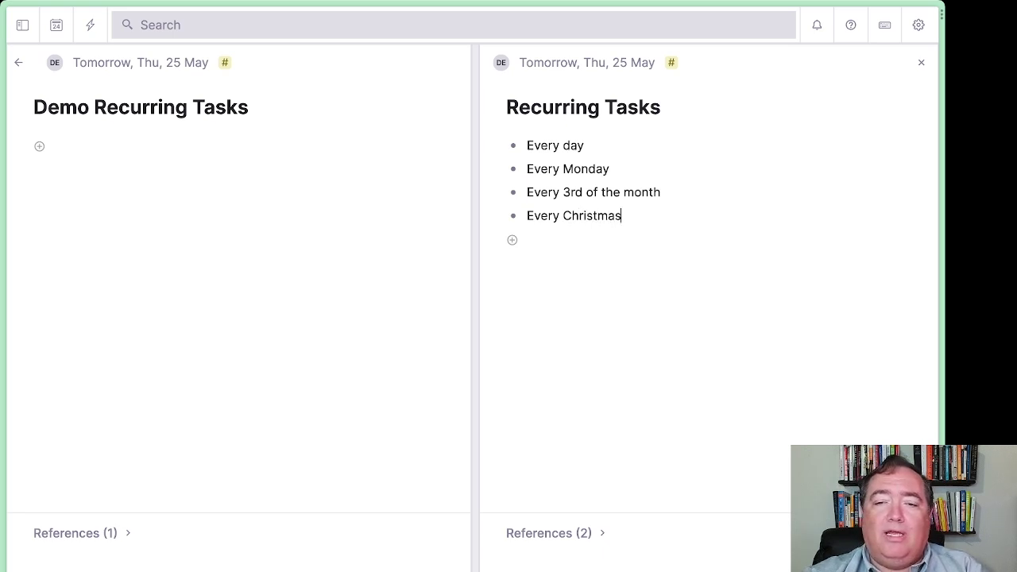
pyautogui.press('Return')
pyautogui.write('Every 4')
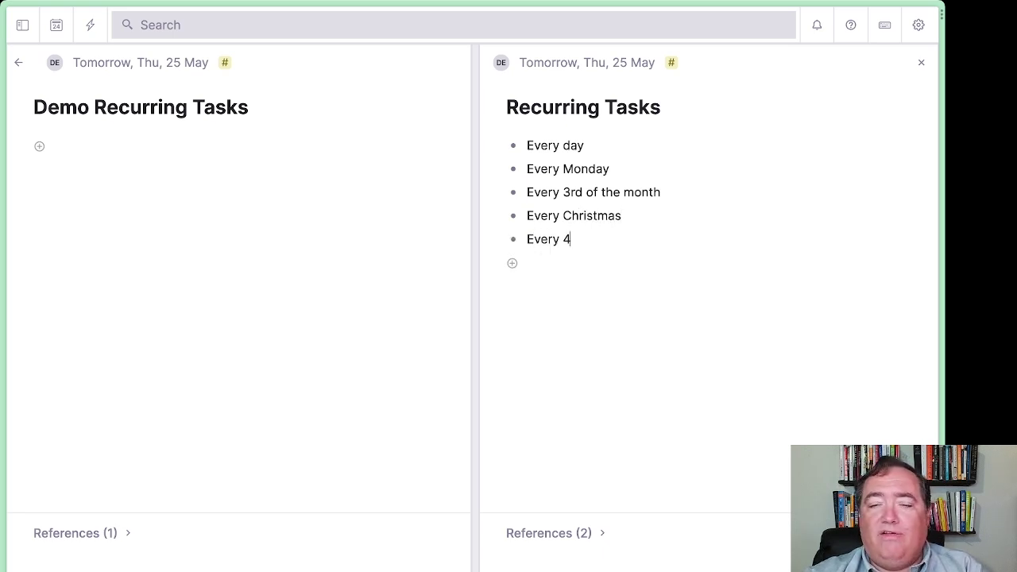
pyautogui.write('5 days')
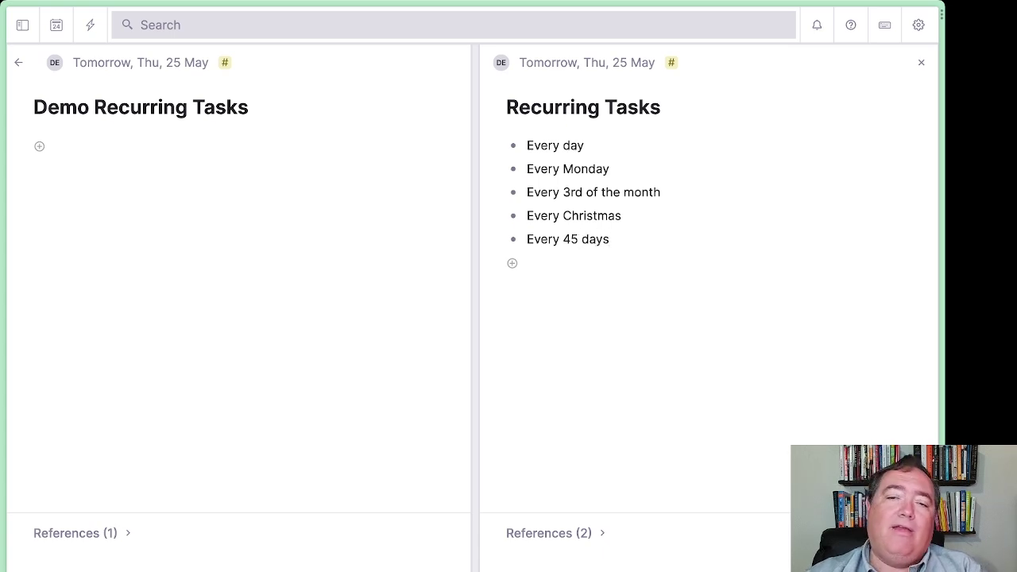
# Step: Apply the "recurring task (T4T2)" tag to all five entries under Recurring Tasks at once
pyautogui.hotkey('shift', 'Down')
pyautogui.hotkey('shift', 'Down')
pyautogui.hotkey('shift', 'Down')
pyautogui.hotkey('shift', 'Down')
pyautogui.hotkey('shift', 'Down')
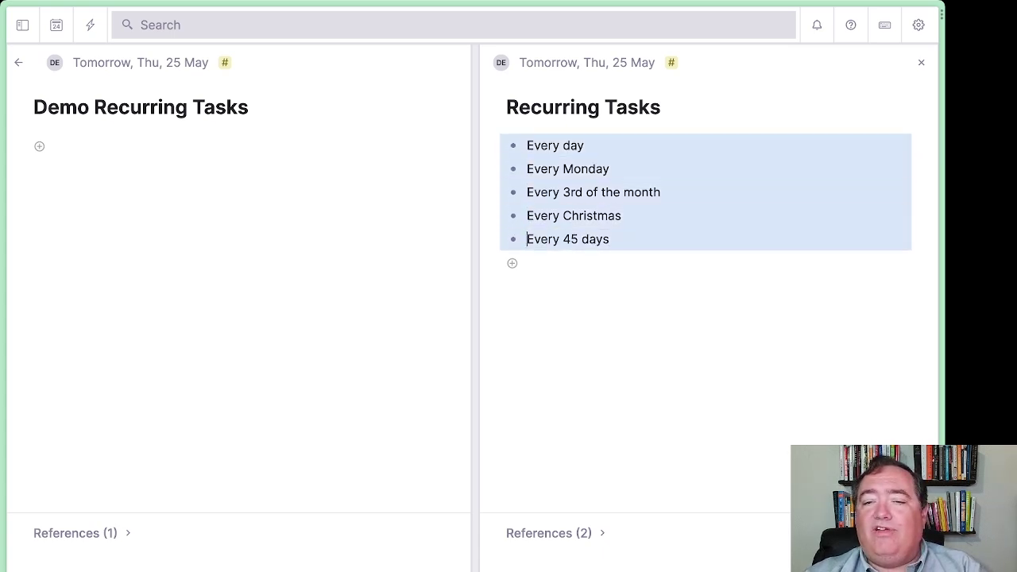
pyautogui.press('#')
pyautogui.write('r')
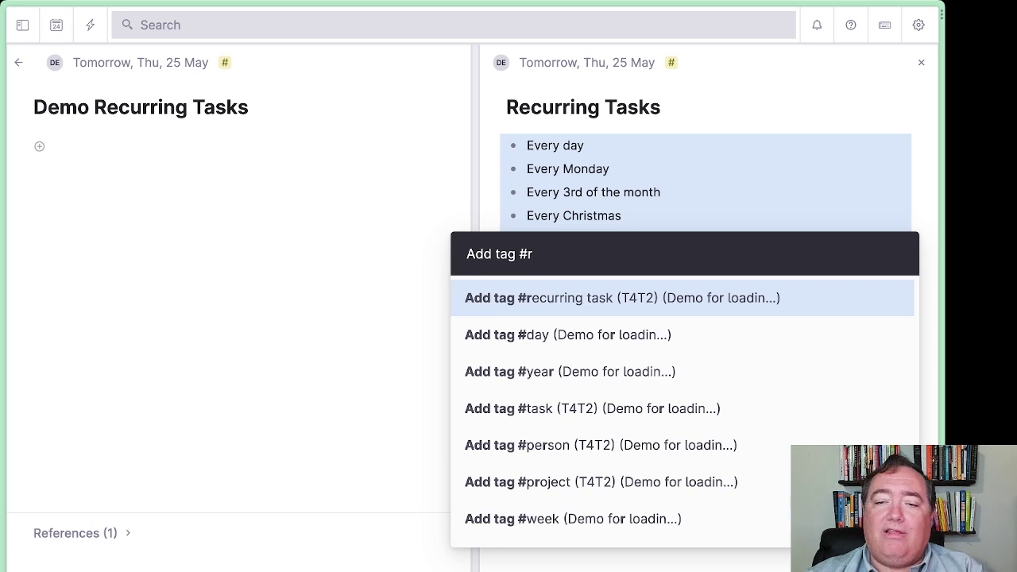
pyautogui.press('Return')
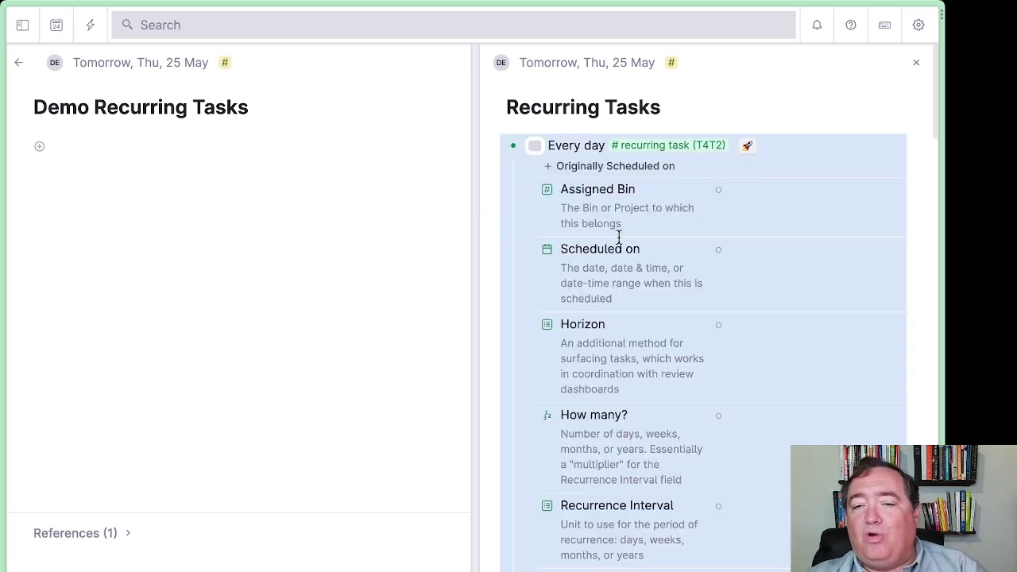
pyautogui.scroll(-3, 614, 238)
pyautogui.press('Escape')
pyautogui.scroll(3, 672, 239)
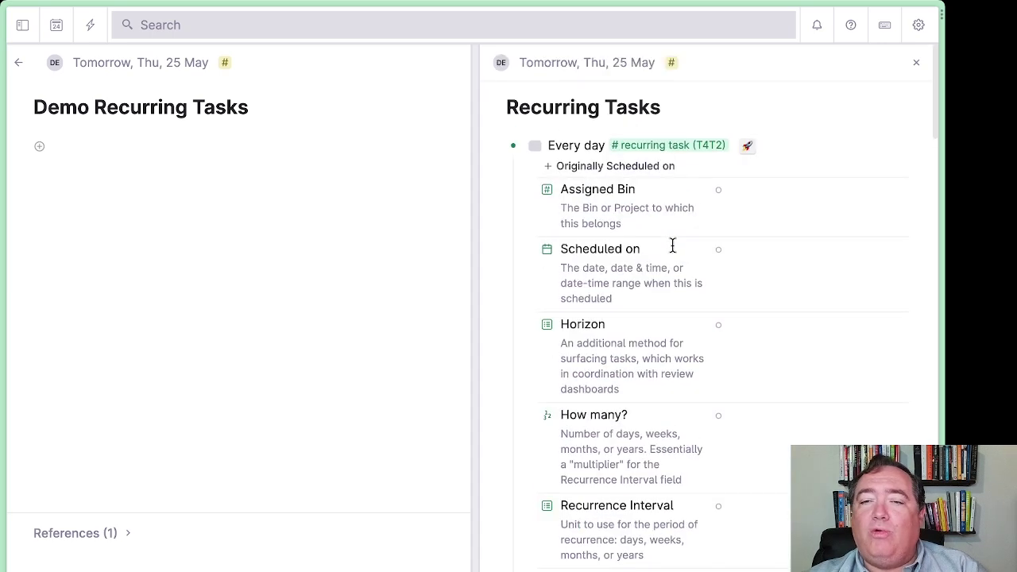
# Step: Schedule the "Every day" task for tomorrow, Thu, May 25, and set its How many? value to 1
pyautogui.click(734, 247)
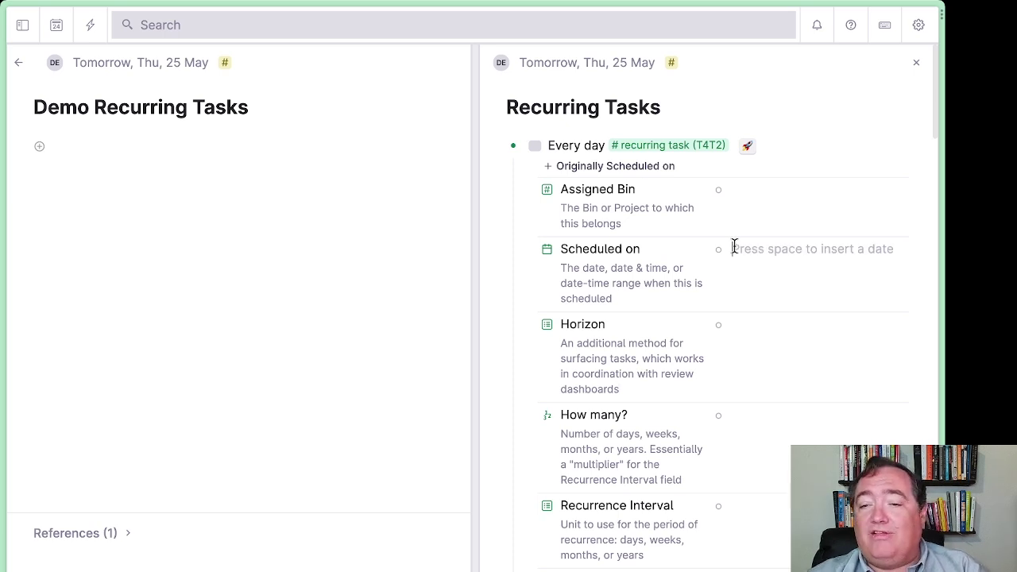
pyautogui.write('@tom')
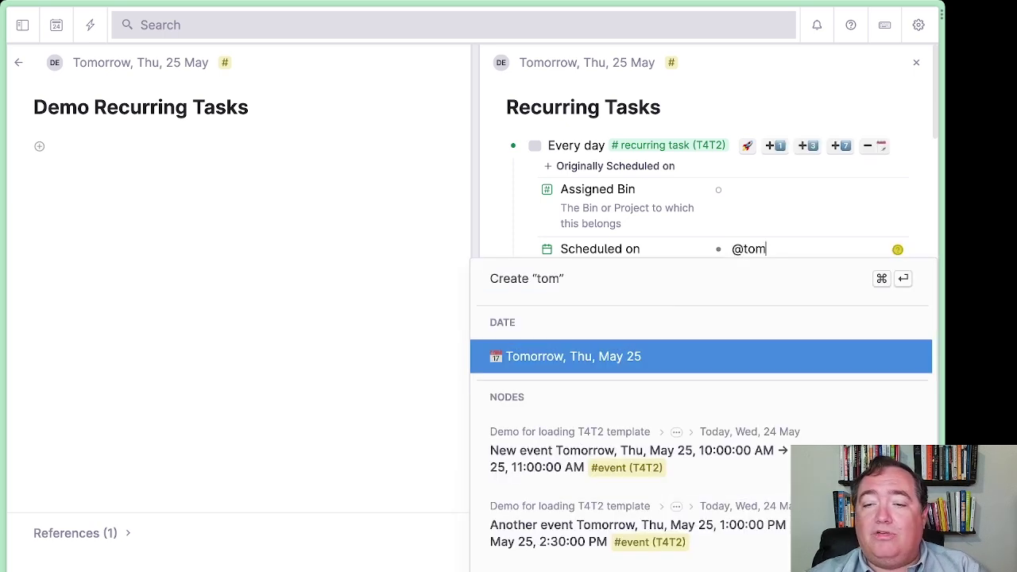
pyautogui.press('Return')
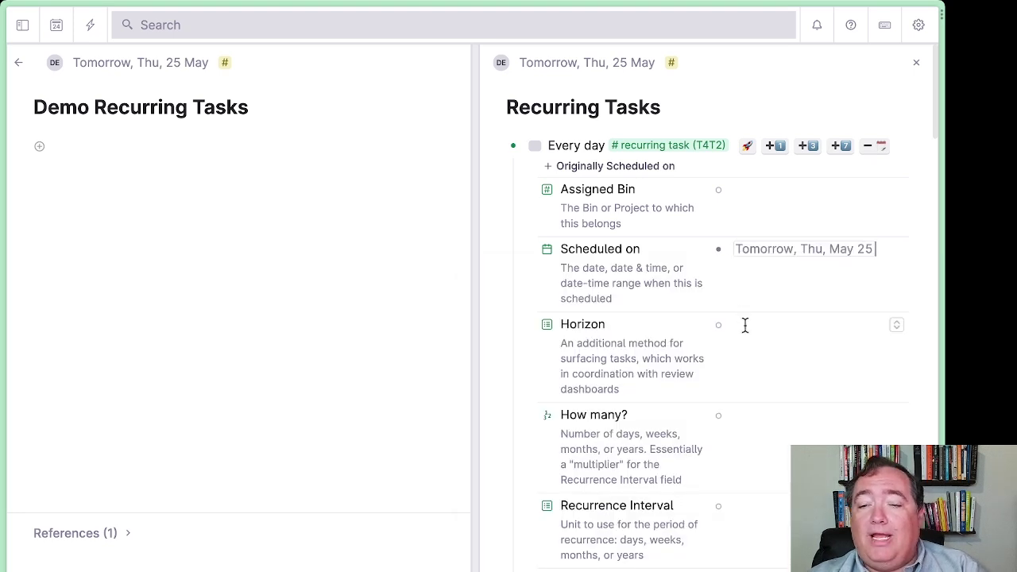
pyautogui.scroll(-1, 742, 324)
pyautogui.write('1')
pyautogui.scroll(-1, 756, 422)
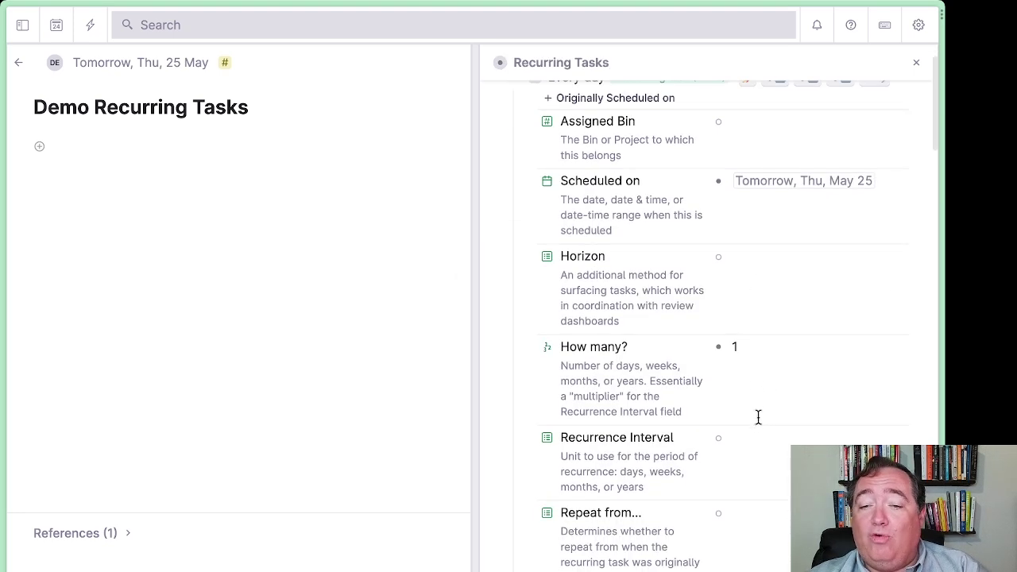
# Step: Set the "Every day" task's Recurrence Interval to day(s) and its Repeat from... option to Completed
pyautogui.click(751, 432)
pyautogui.write('da')
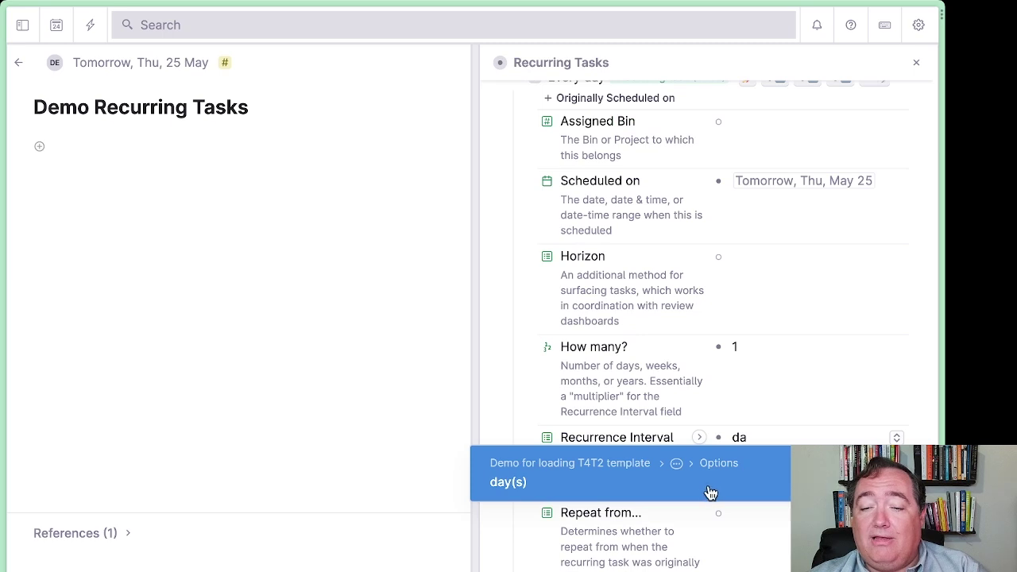
pyautogui.click(702, 482)
pyautogui.scroll(-3, 794, 397)
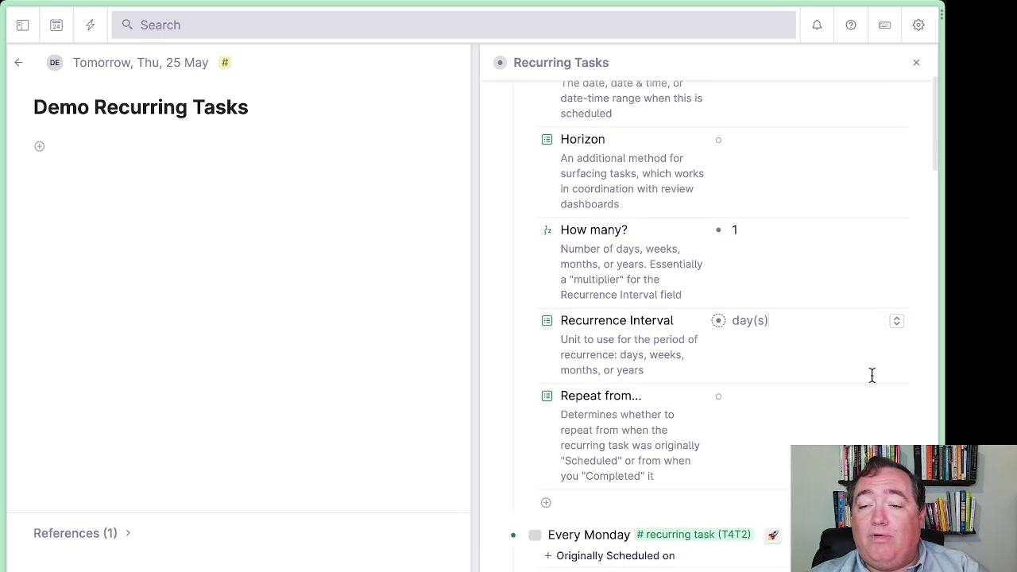
pyautogui.click(896, 398)
pyautogui.click(787, 475)
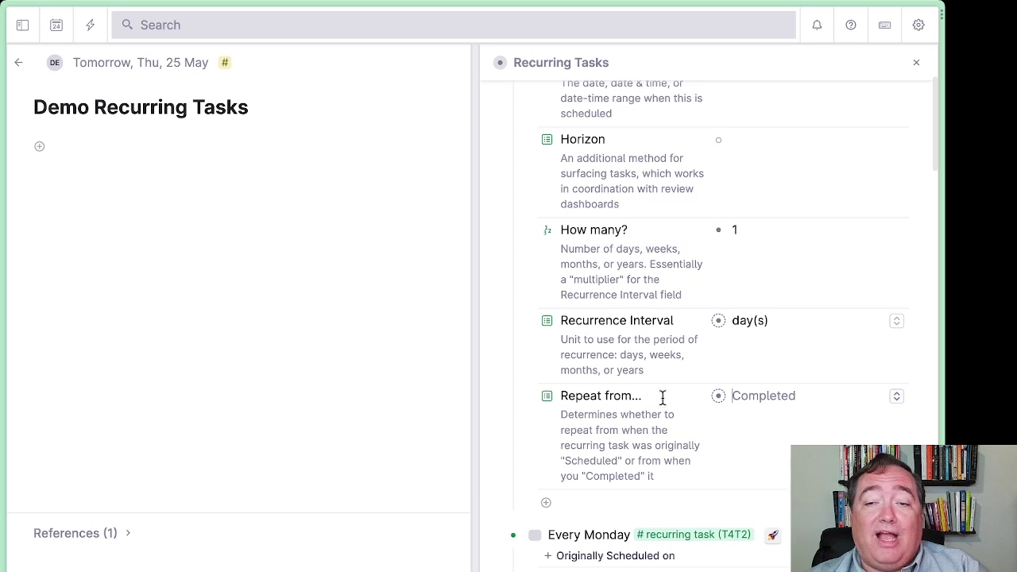
# Step: Launch the recurrence of the "Every day" task and collapse its fields
pyautogui.scroll(4, 662, 396)
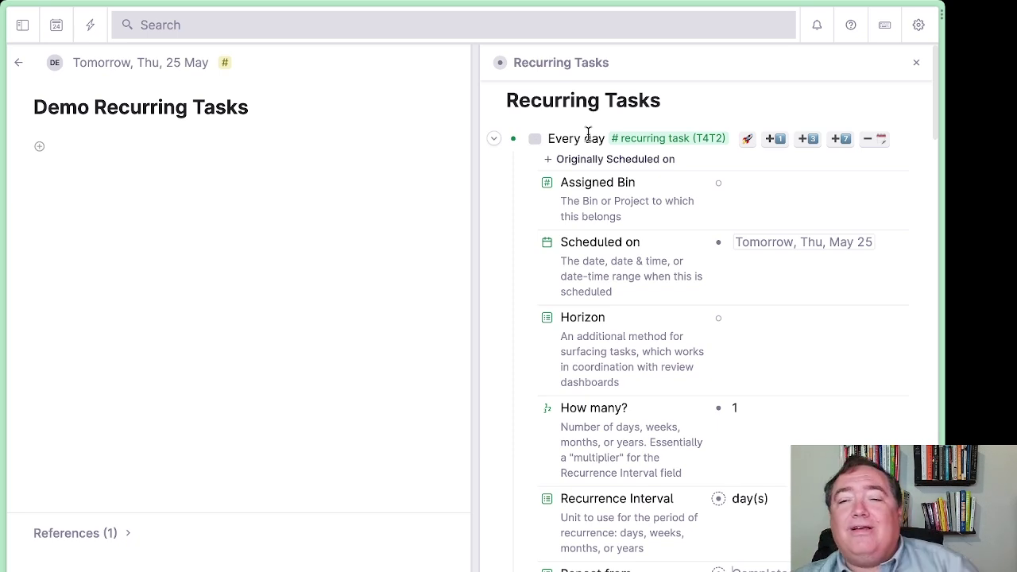
pyautogui.click(747, 143)
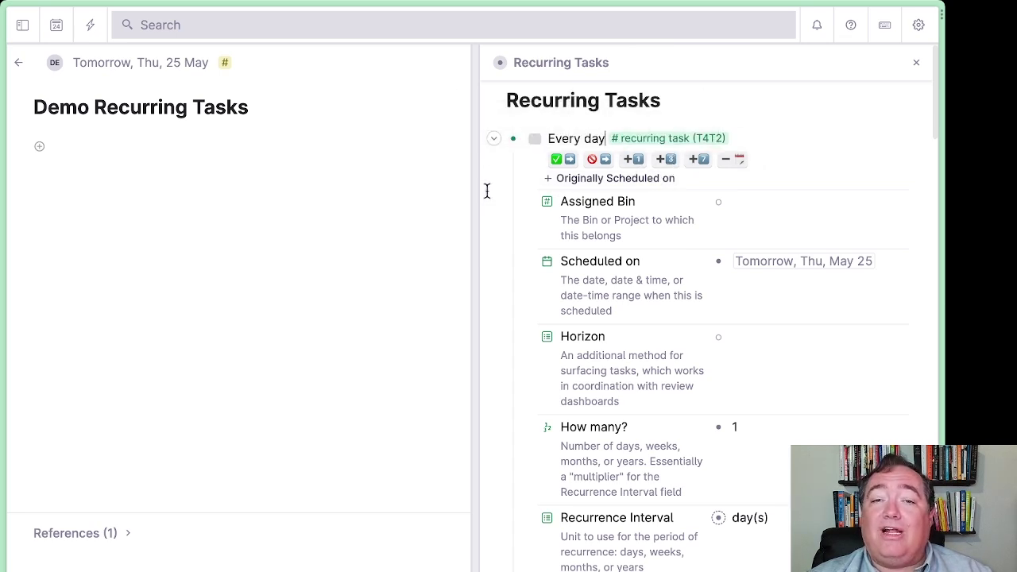
pyautogui.click(494, 143)
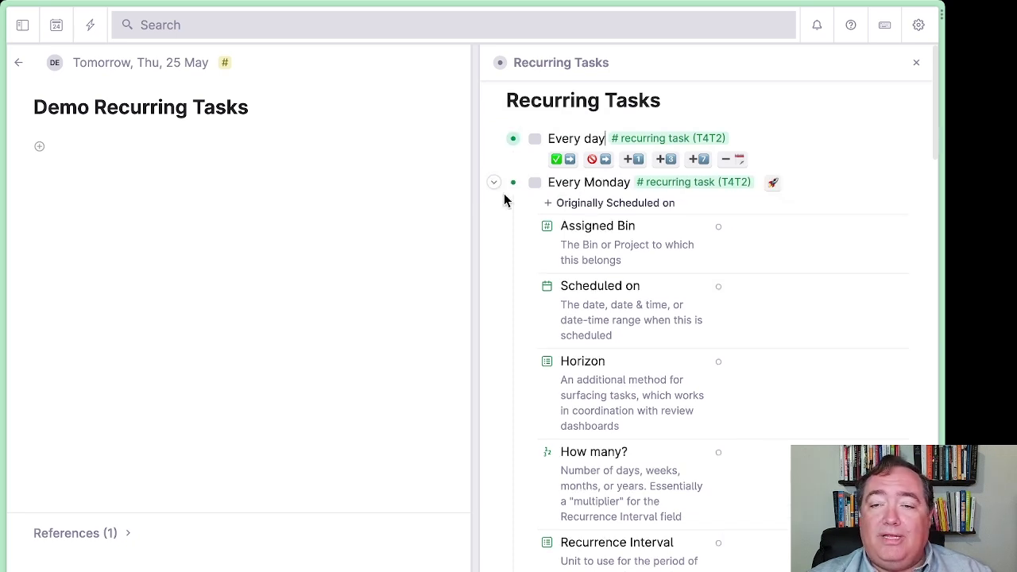
# Step: Schedule the "Every Monday" task for Mon, May 29
pyautogui.scroll(-1, 572, 283)
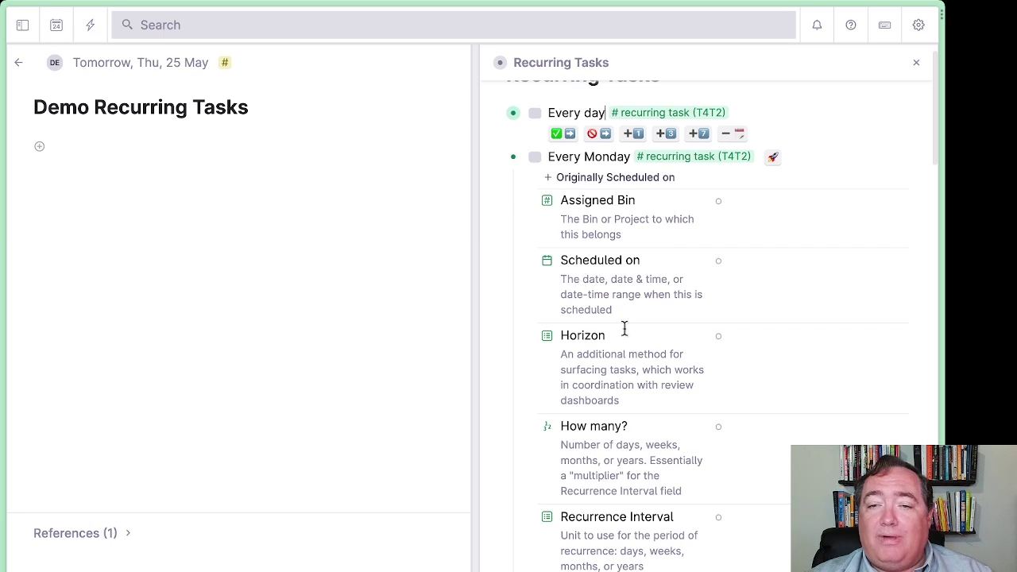
pyautogui.scroll(-2, 624, 329)
pyautogui.click(764, 215)
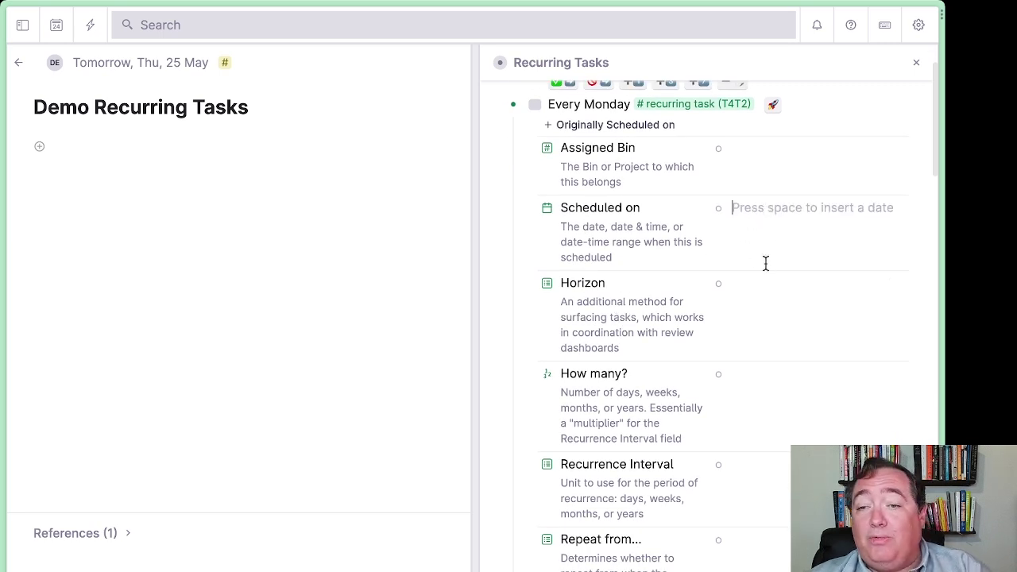
pyautogui.press('space')
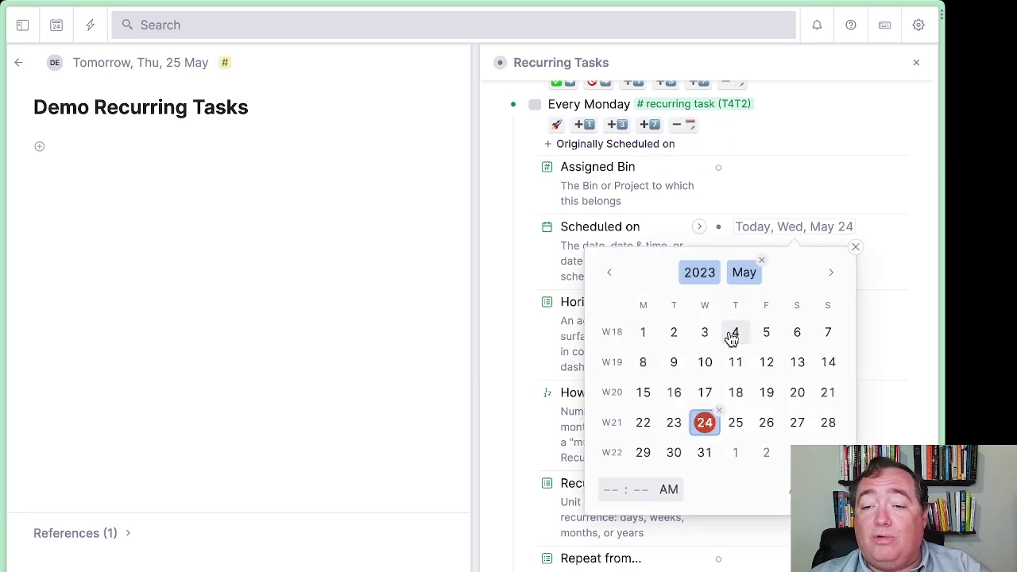
pyautogui.click(643, 452)
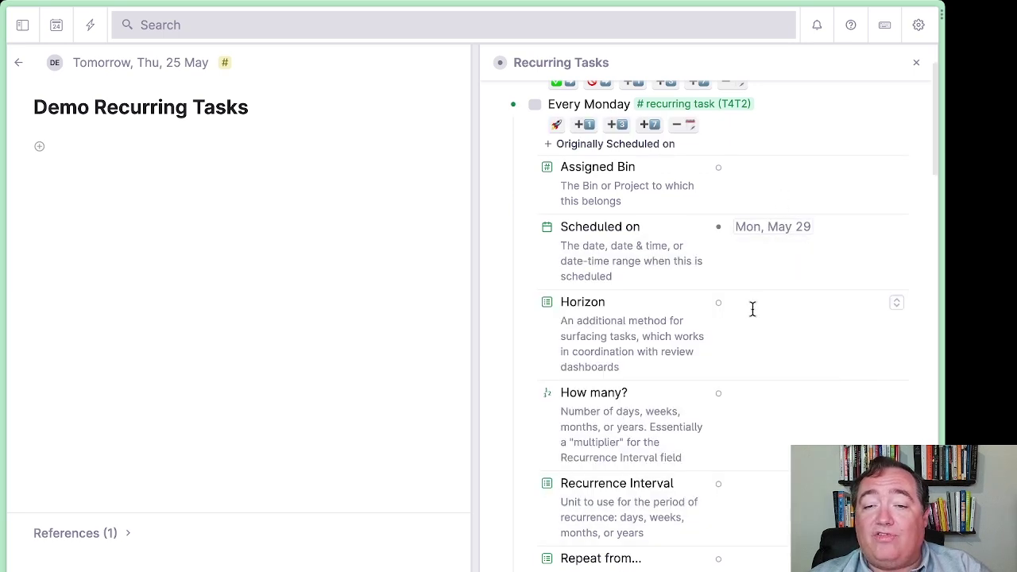
# Step: Make the "Every Monday" task repeat every 1 week(s), counted from Scheduled
pyautogui.scroll(-1, 748, 334)
pyautogui.click(742, 372)
pyautogui.write('1')
pyautogui.click(744, 469)
pyautogui.write('we')
pyautogui.click(747, 513)
pyautogui.scroll(-2, 749, 480)
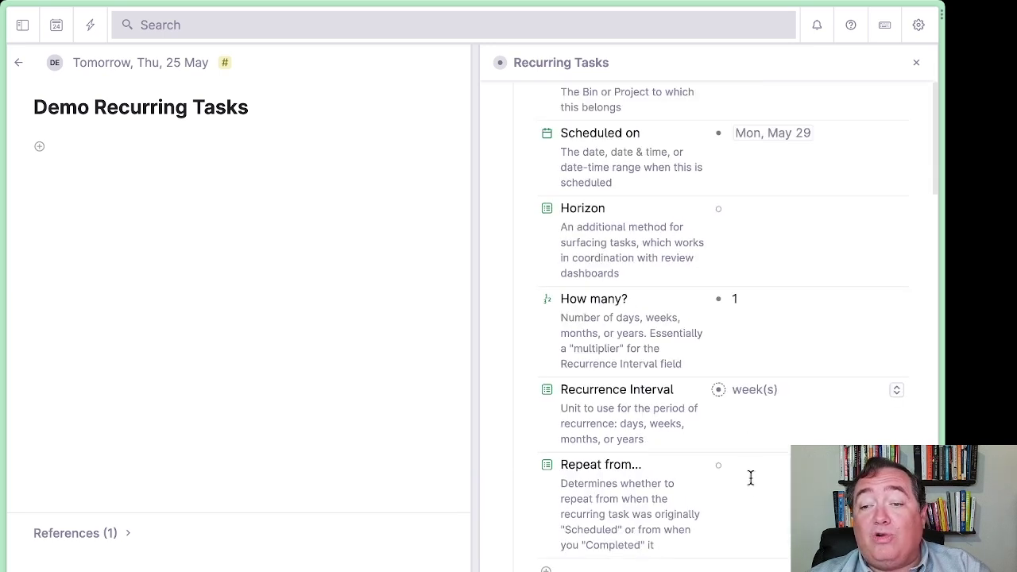
pyautogui.click(748, 466)
pyautogui.write('sc')
pyautogui.click(714, 510)
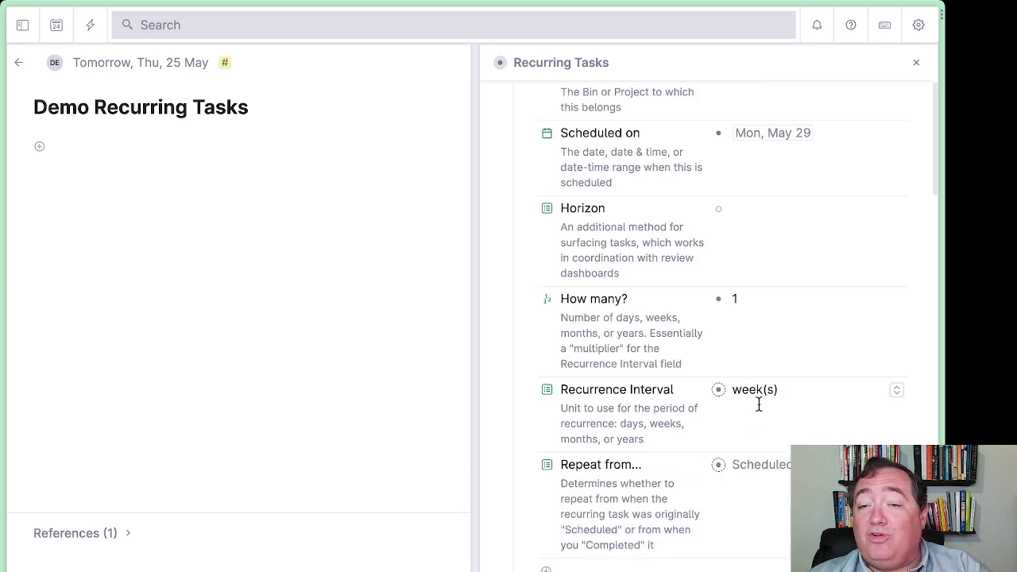
# Step: Launch the recurrence of the "Every Monday" task and collapse its fields
pyautogui.scroll(5, 720, 236)
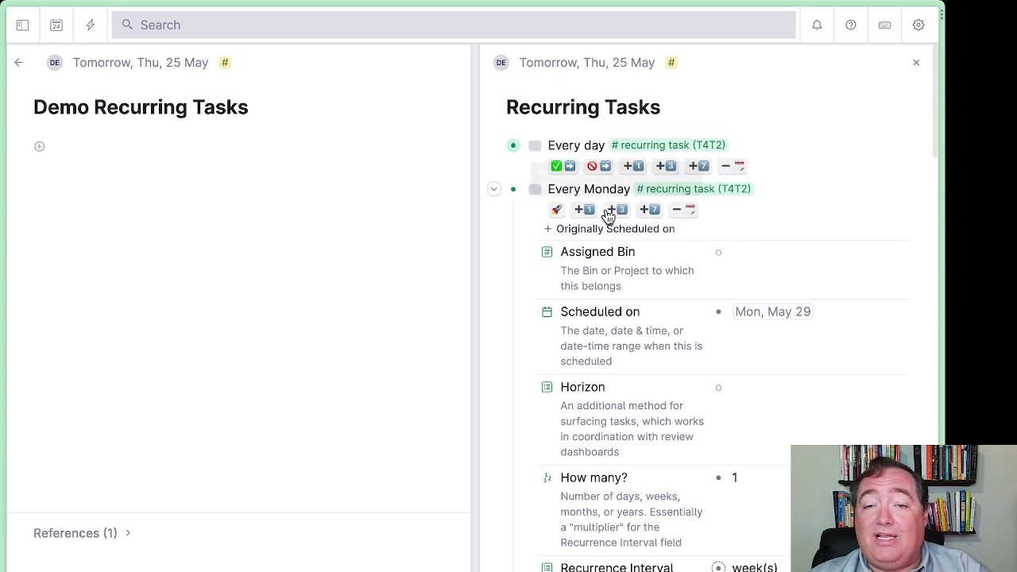
pyautogui.click(556, 209)
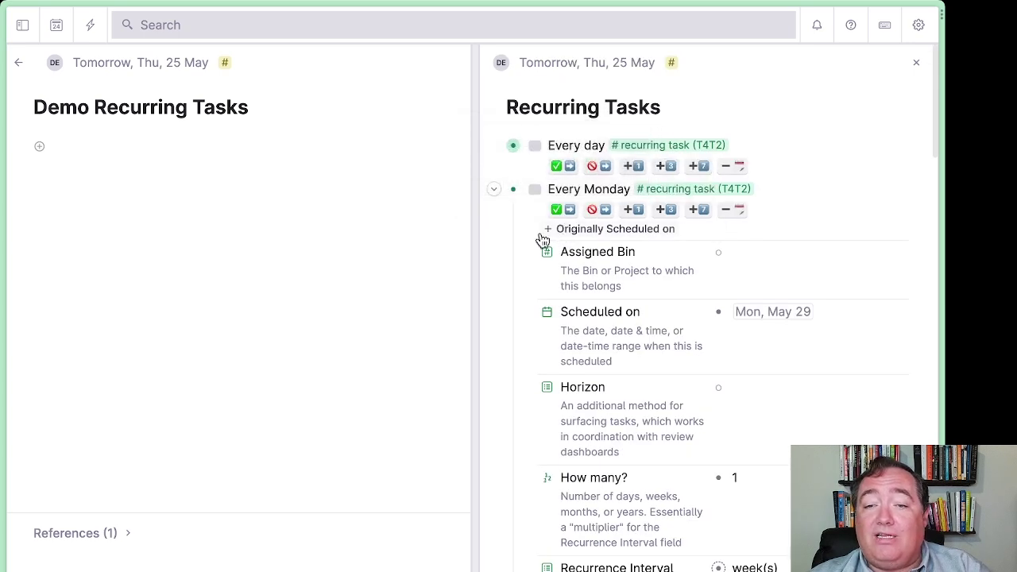
pyautogui.click(494, 194)
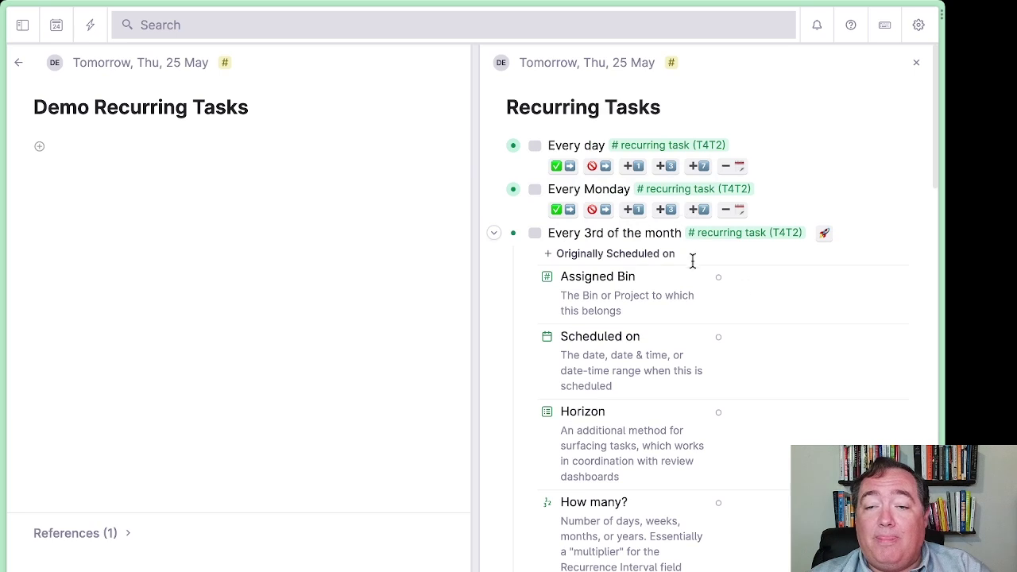
# Step: Schedule the "Every 3rd of the month" task for Sat, Jun 3, 2023
pyautogui.click(754, 339)
pyautogui.press('space')
pyautogui.click(802, 272)
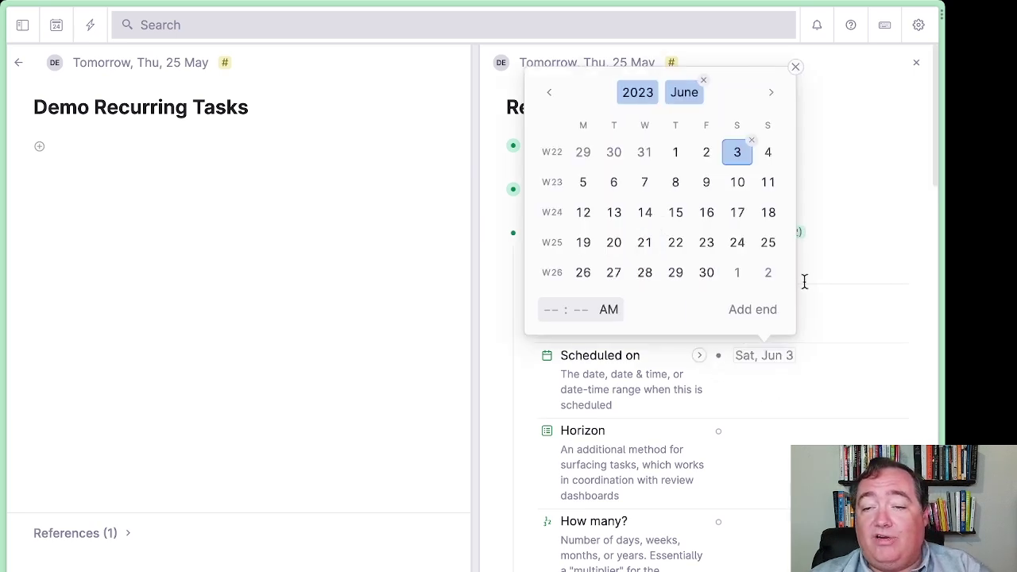
pyautogui.click(856, 151)
# Step: Make the "Every 3rd of the month" task repeat every 1 month(s) from Scheduled, and collapse its fields
pyautogui.scroll(-3, 829, 216)
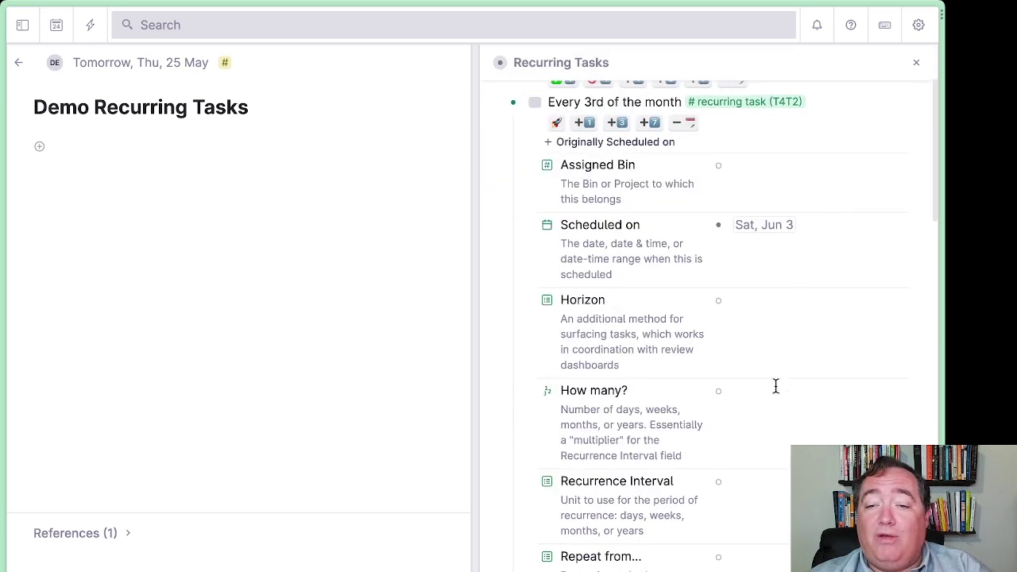
pyautogui.write('1')
pyautogui.write('m')
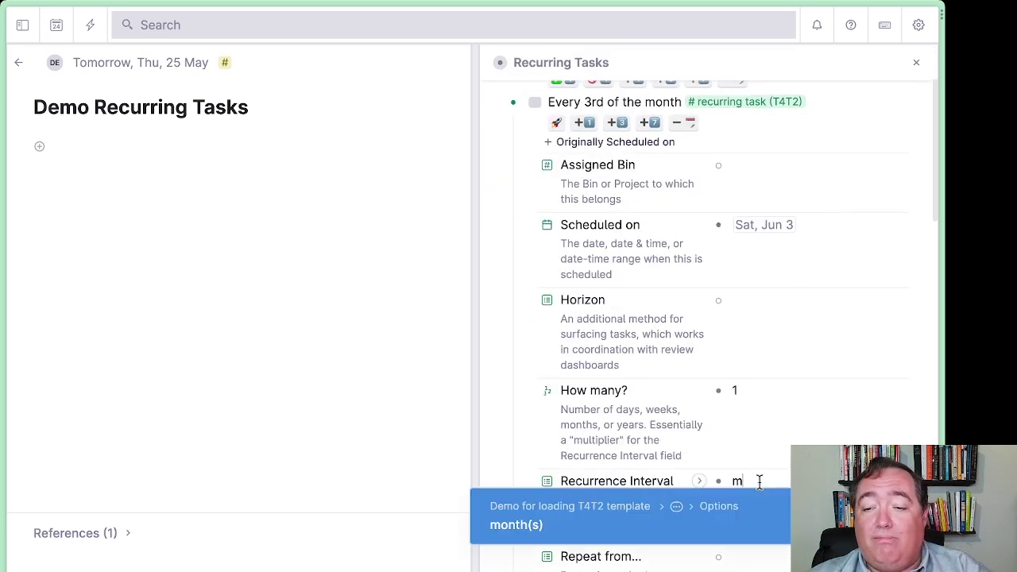
pyautogui.click(749, 513)
pyautogui.scroll(-2, 743, 487)
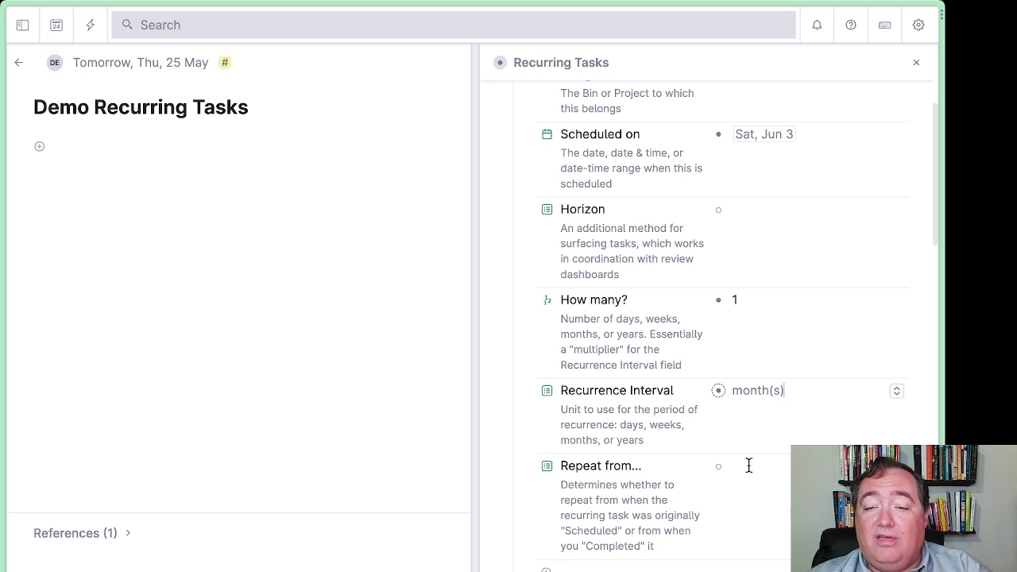
pyautogui.click(749, 465)
pyautogui.write('sc')
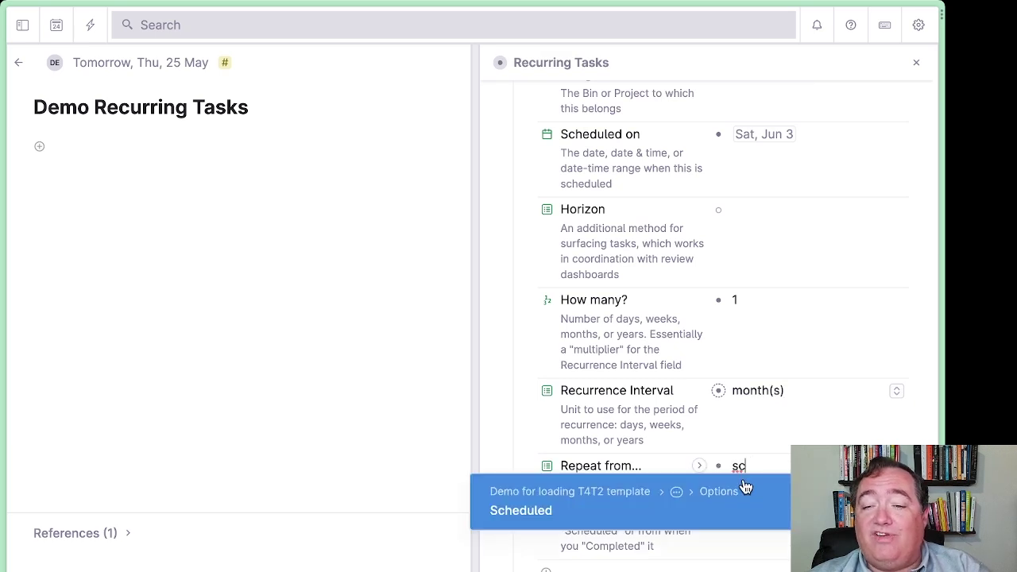
pyautogui.click(713, 507)
pyautogui.scroll(3, 736, 450)
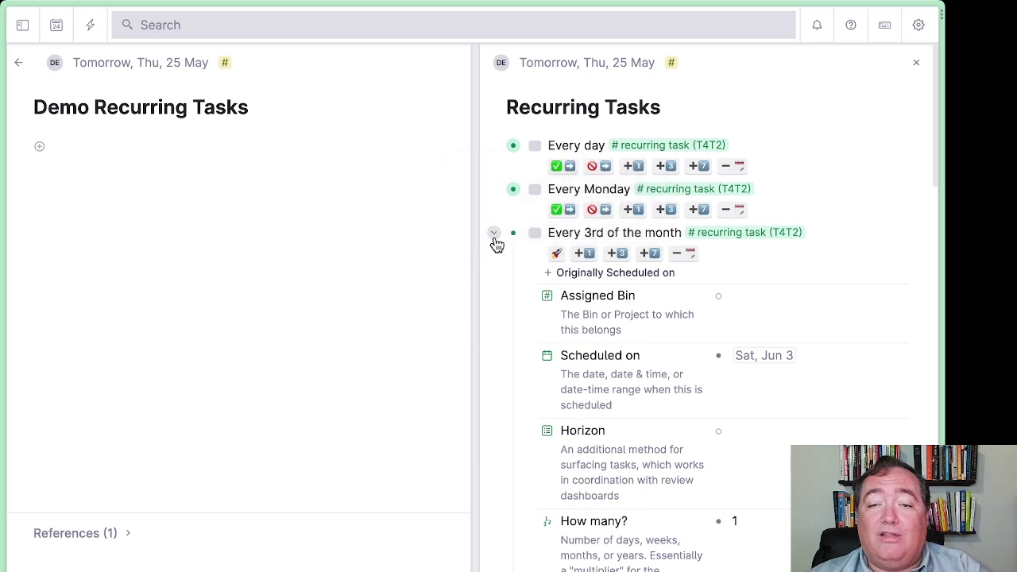
pyautogui.click(495, 233)
# Step: Schedule the "Every Christmas" task for Mon, Dec 25, 2023
pyautogui.scroll(-1, 651, 326)
pyautogui.click(731, 340)
pyautogui.press('space')
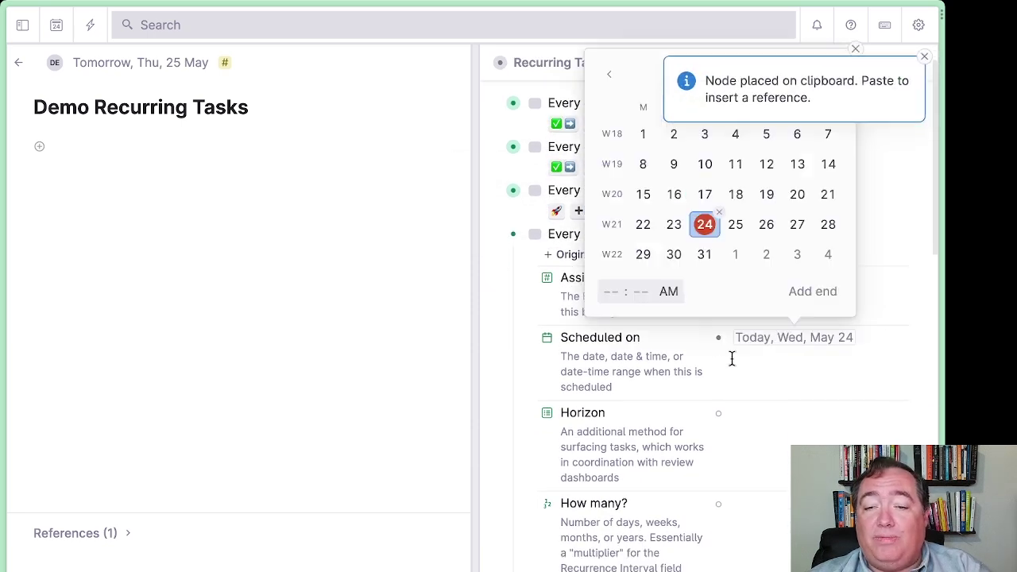
pyautogui.click(923, 57)
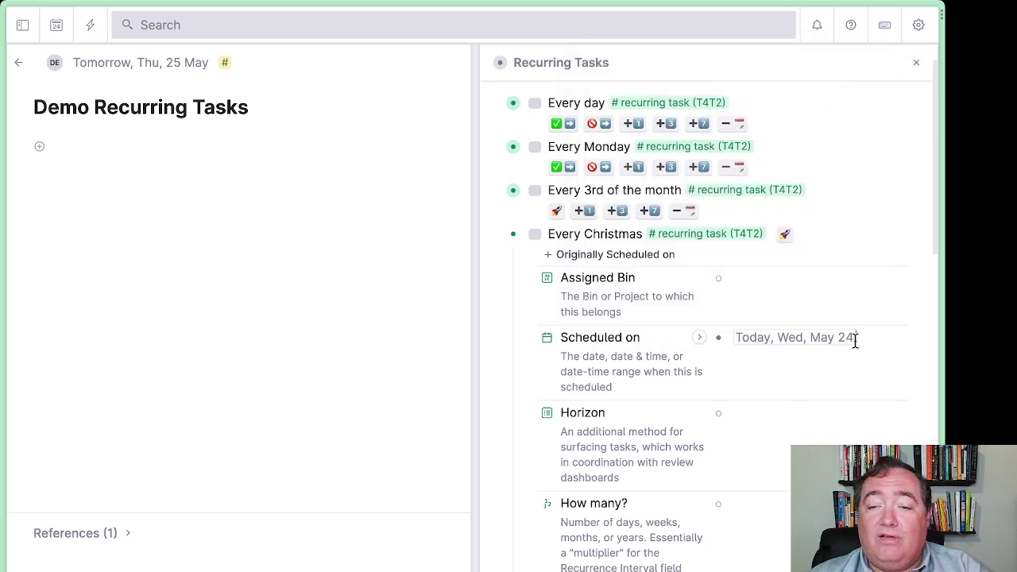
pyautogui.click(829, 342)
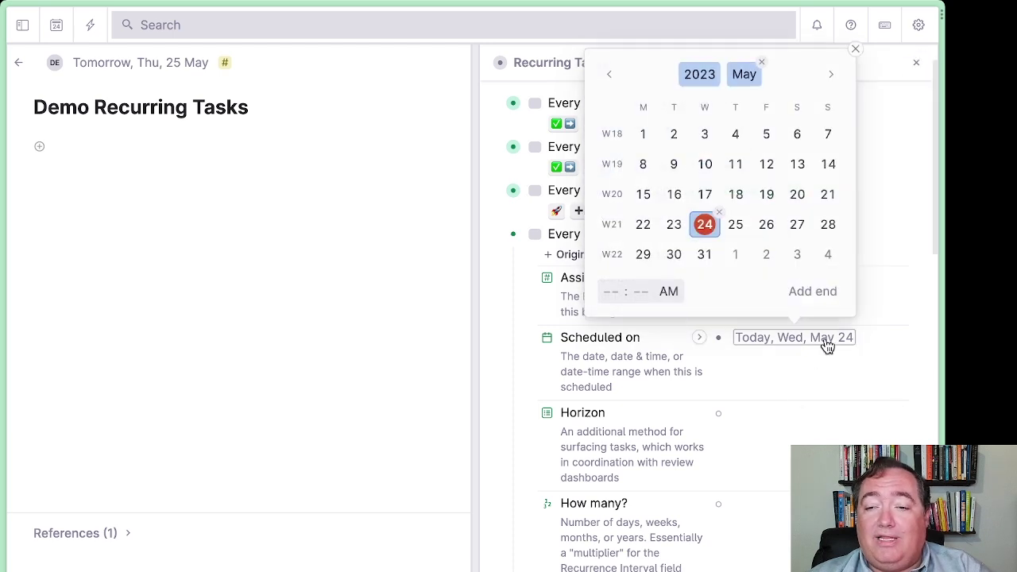
pyautogui.click(826, 74)
pyautogui.click(784, 386)
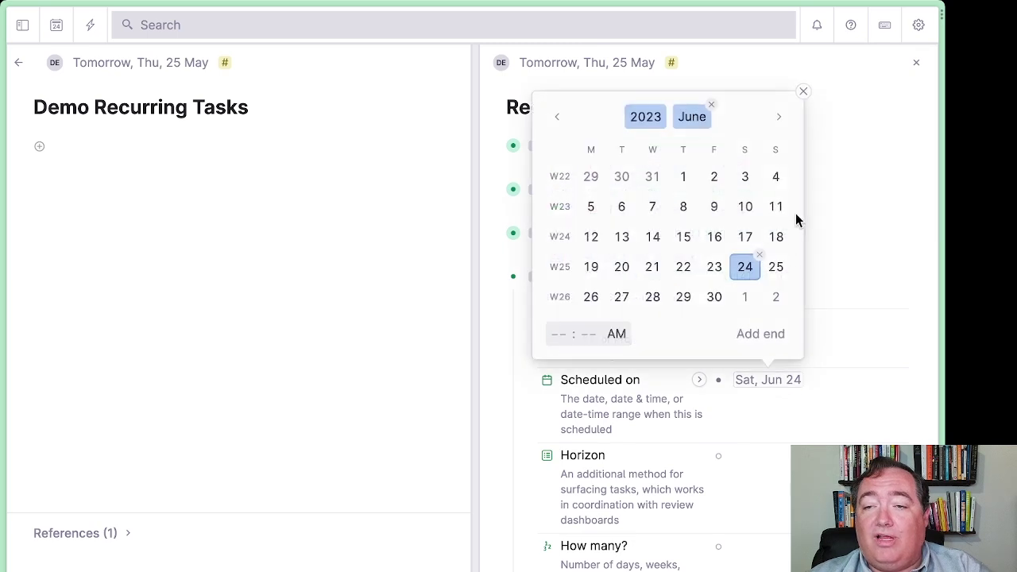
pyautogui.click(779, 116)
pyautogui.click(778, 103)
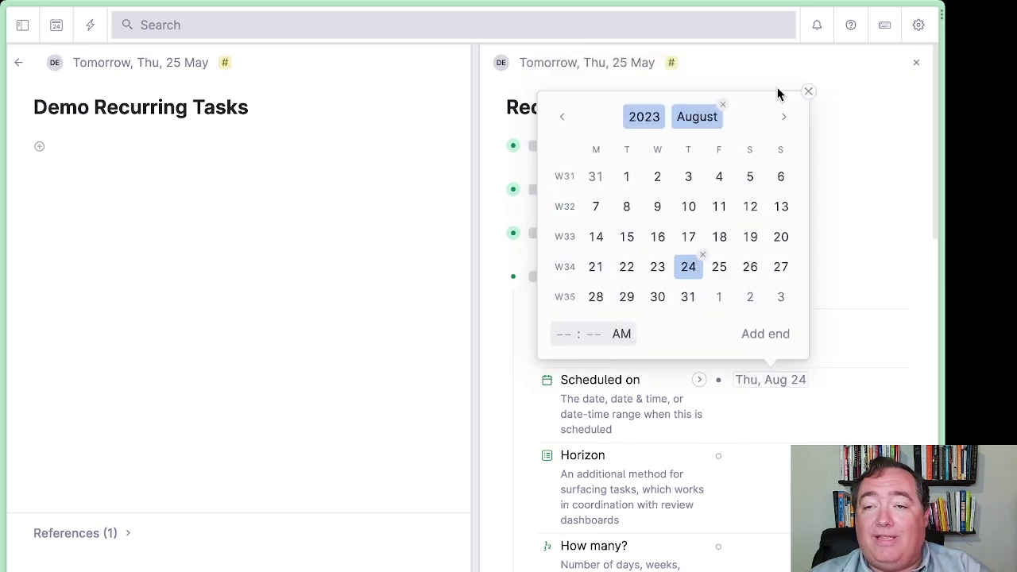
pyautogui.click(782, 119)
pyautogui.click(781, 121)
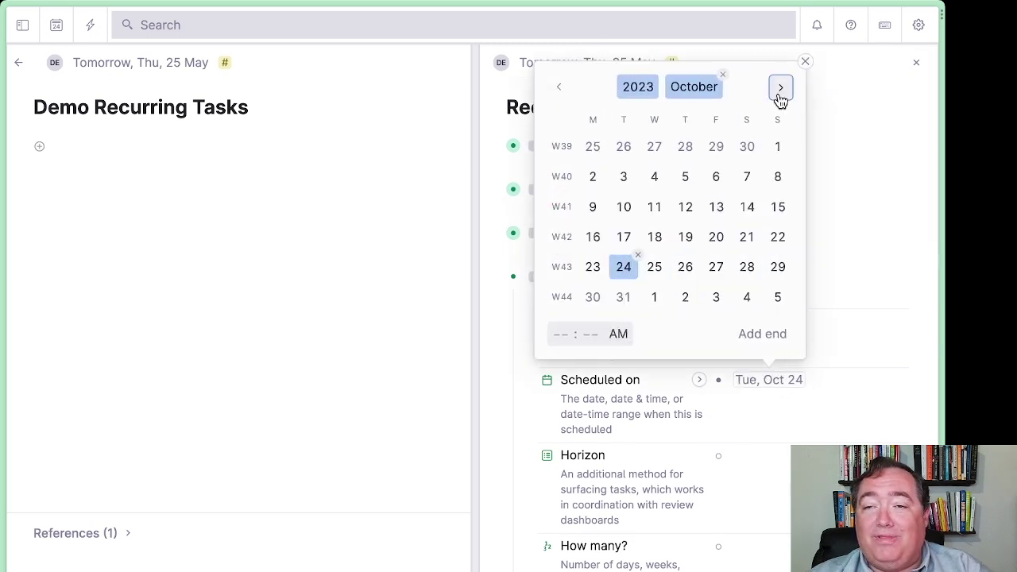
pyautogui.click(779, 86)
pyautogui.click(776, 117)
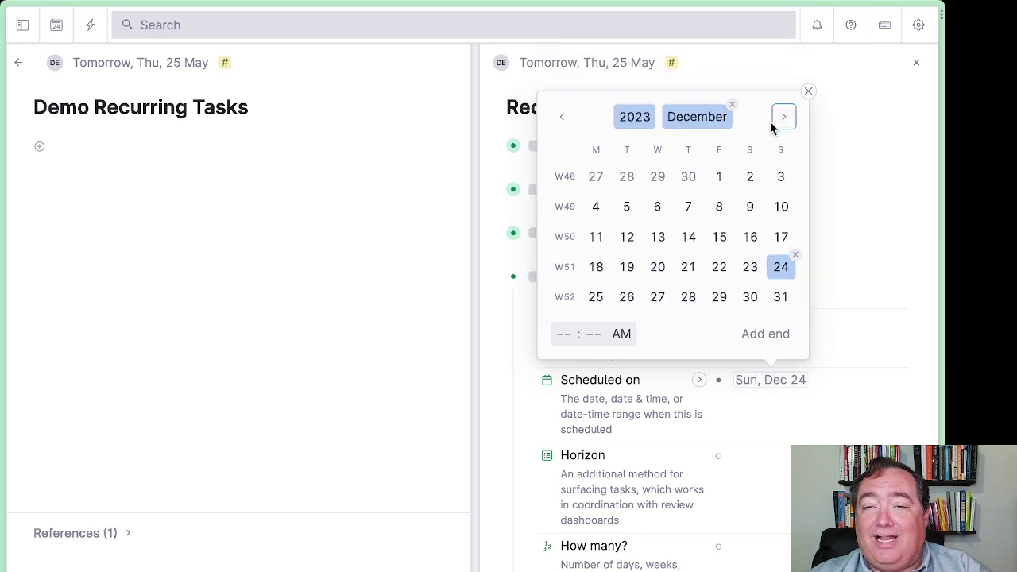
pyautogui.click(596, 304)
pyautogui.click(779, 475)
# Step: Make the "Every Christmas" task repeat every 1 year(s), counted from Scheduled
pyautogui.scroll(-1, 771, 481)
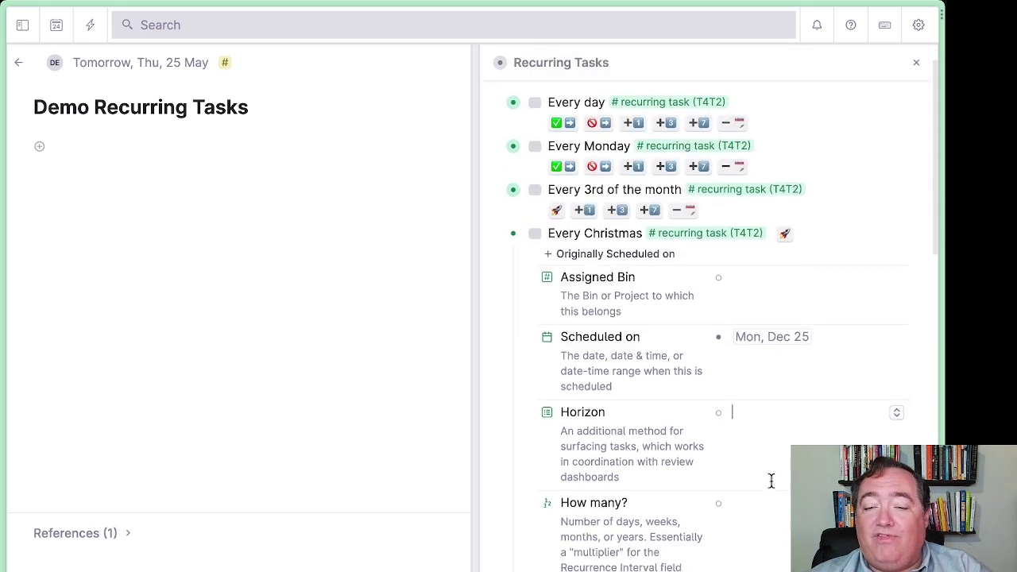
pyautogui.click(756, 504)
pyautogui.write('1')
pyautogui.scroll(-1, 753, 444)
pyautogui.scroll(-1, 753, 418)
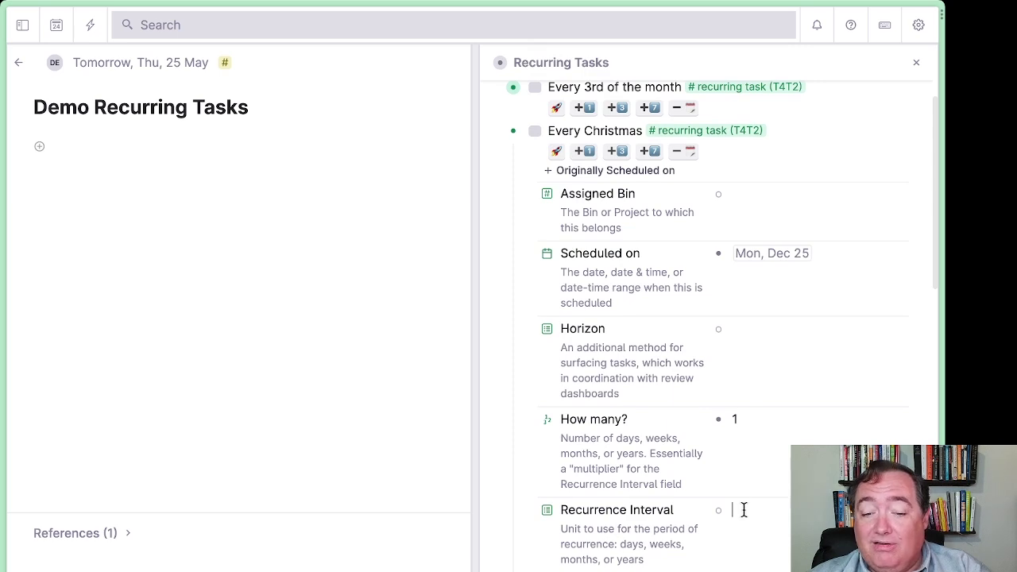
pyautogui.write('ty')
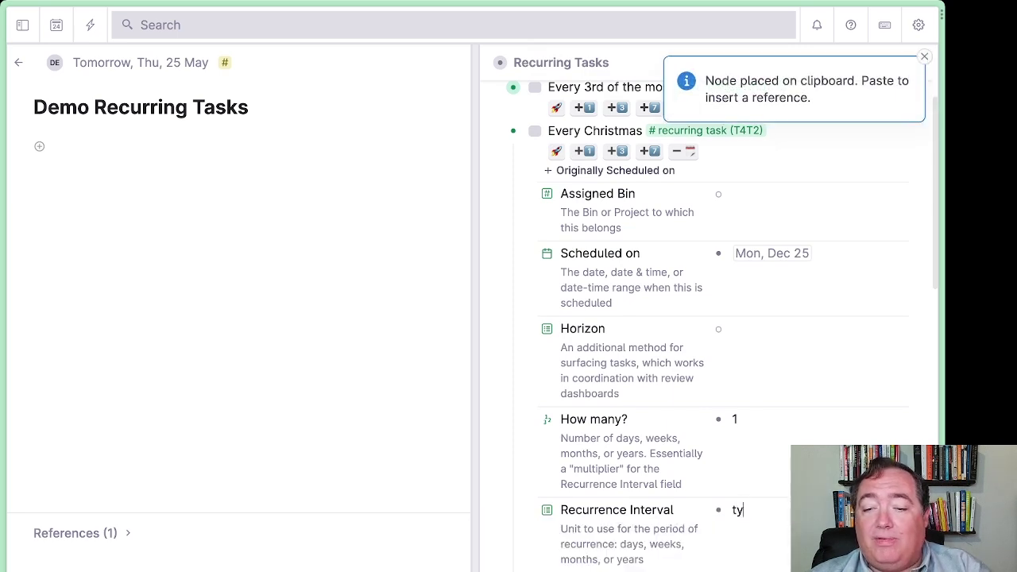
pyautogui.press('BackSpace')
pyautogui.press('BackSpace')
pyautogui.write('ye')
pyautogui.press('Return')
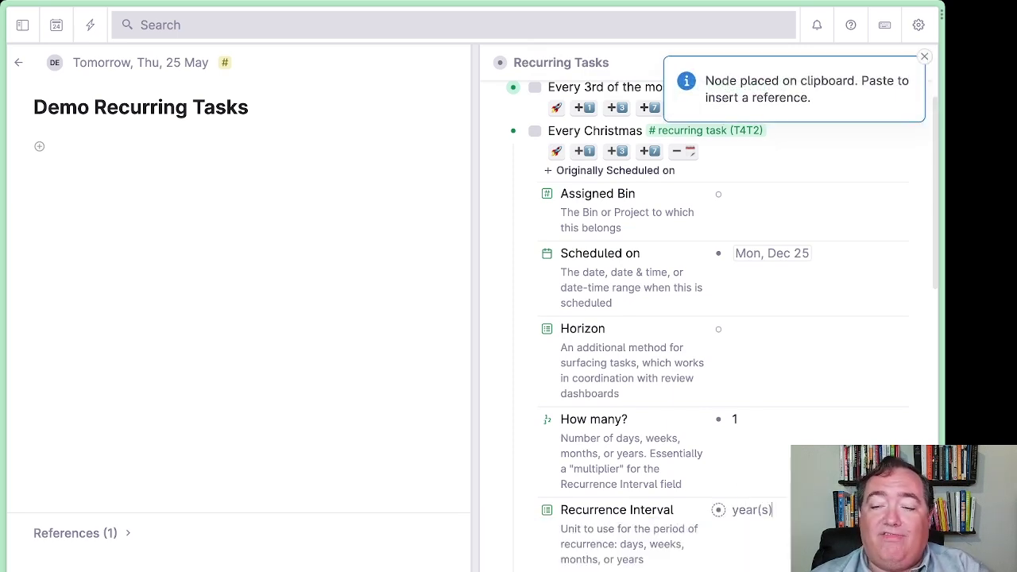
pyautogui.scroll(-5, 742, 499)
pyautogui.click(758, 402)
pyautogui.write('sc')
pyautogui.press('Return')
pyautogui.scroll(8, 755, 437)
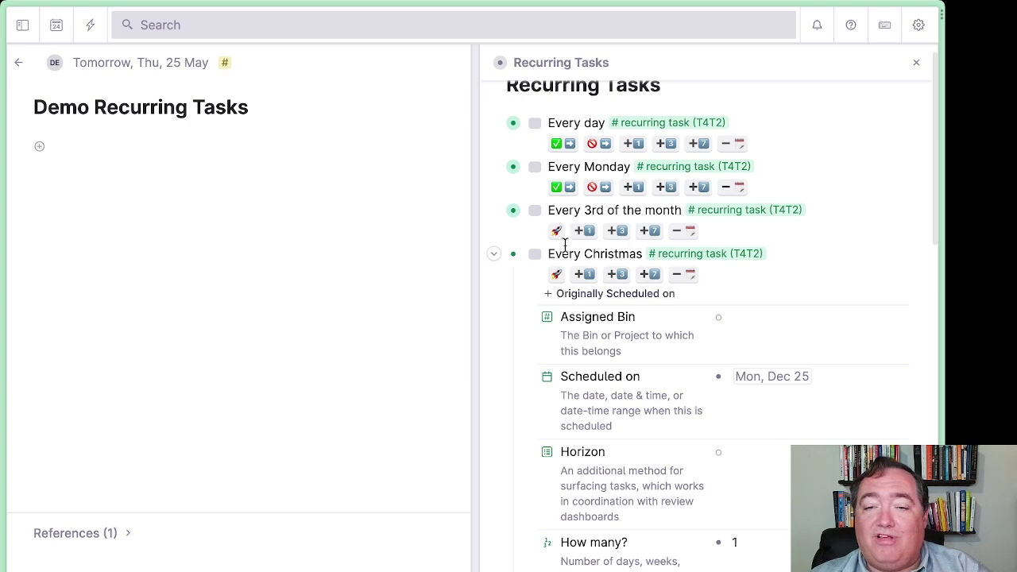
# Step: Launch the recurrence of the "Every 3rd of the month" and "Every Christmas" tasks, and collapse the Christmas task's fields
pyautogui.click(556, 230)
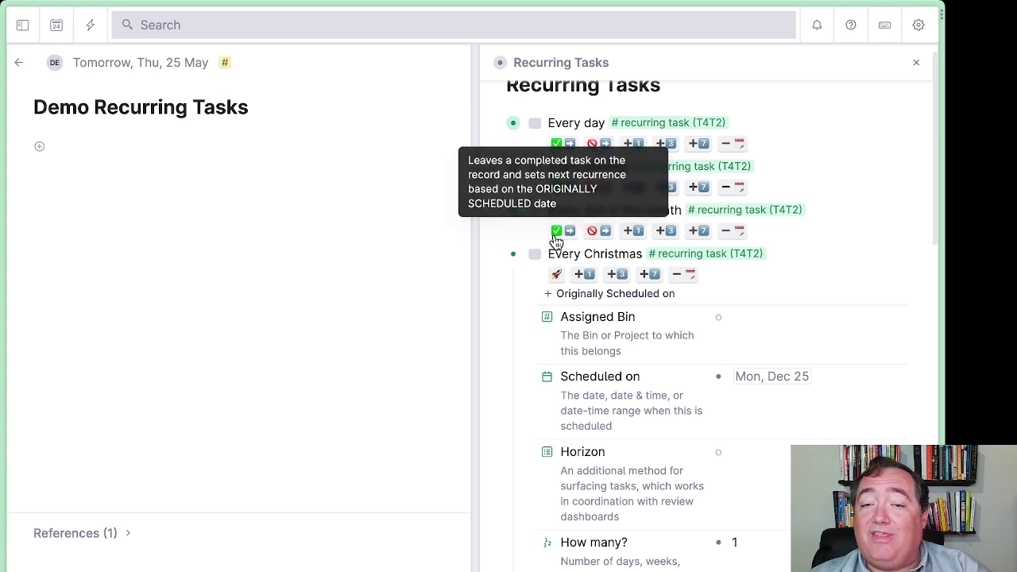
pyautogui.click(556, 275)
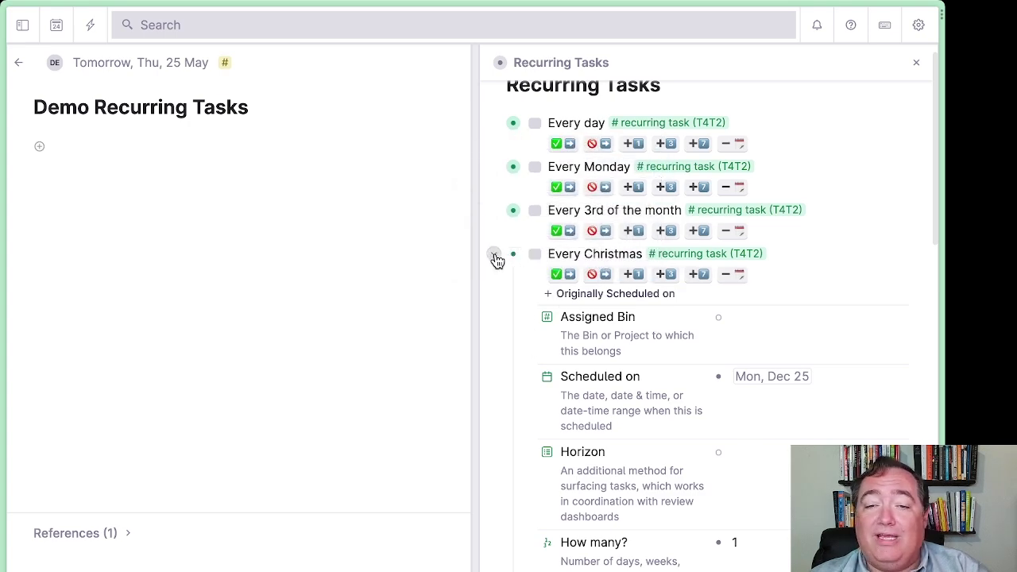
pyautogui.click(493, 253)
# Step: Schedule the "Every 45 days" task for Thu, May 25, 2023
pyautogui.scroll(-3, 569, 306)
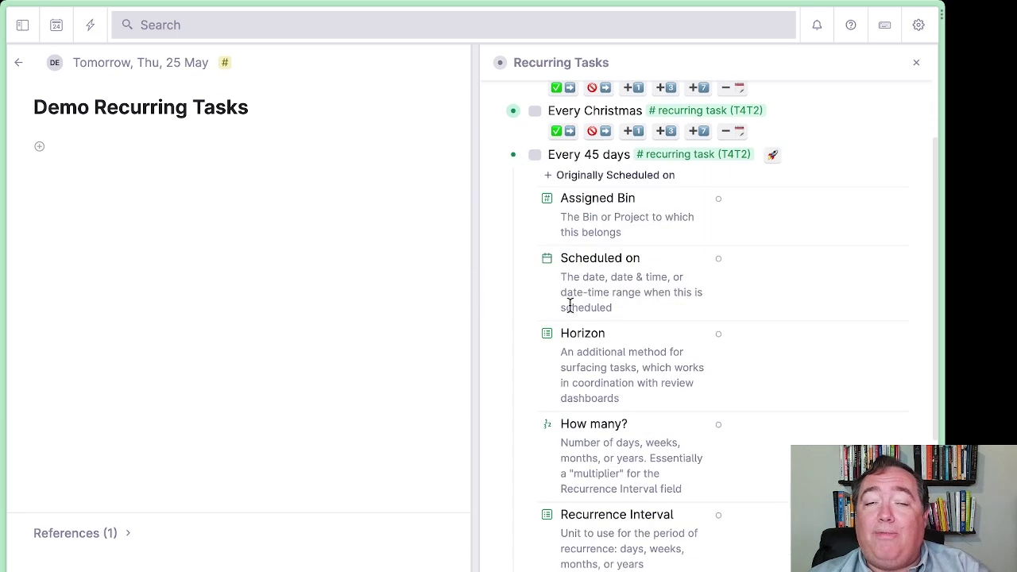
pyautogui.scroll(-2, 570, 306)
pyautogui.scroll(1, 570, 306)
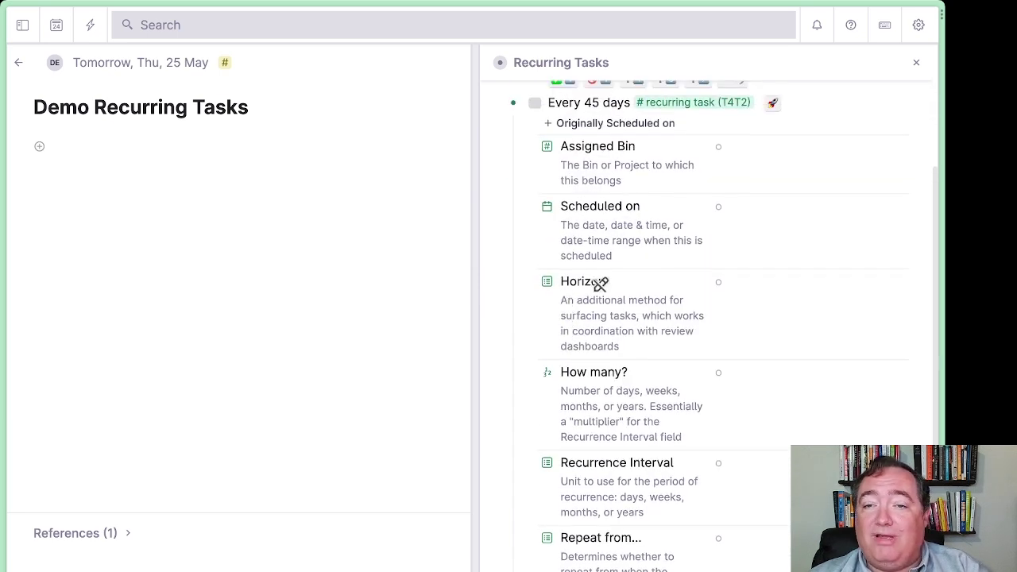
pyautogui.scroll(-1, 696, 259)
pyautogui.scroll(1, 697, 259)
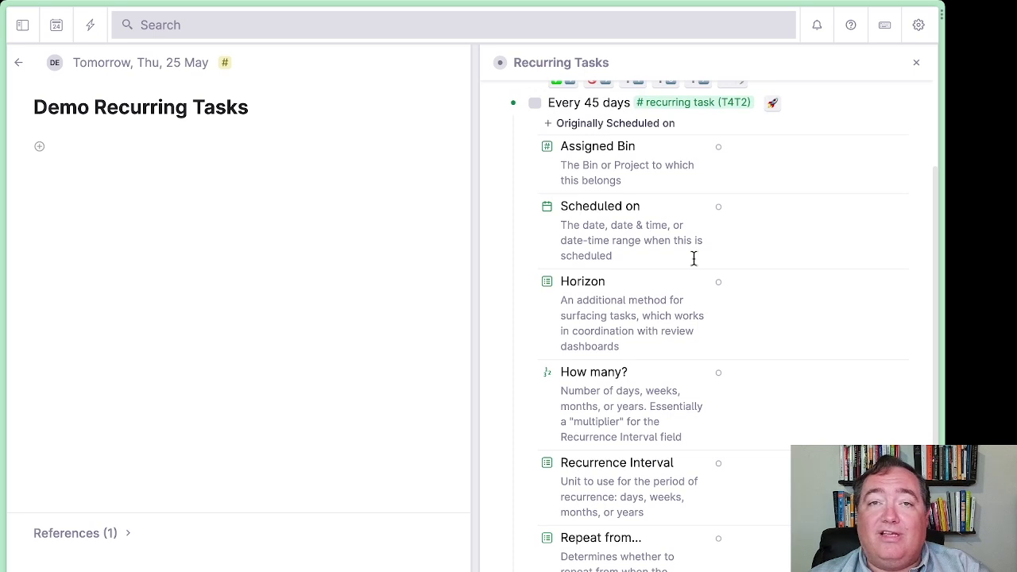
pyautogui.scroll(-3, 693, 259)
pyautogui.scroll(3, 687, 257)
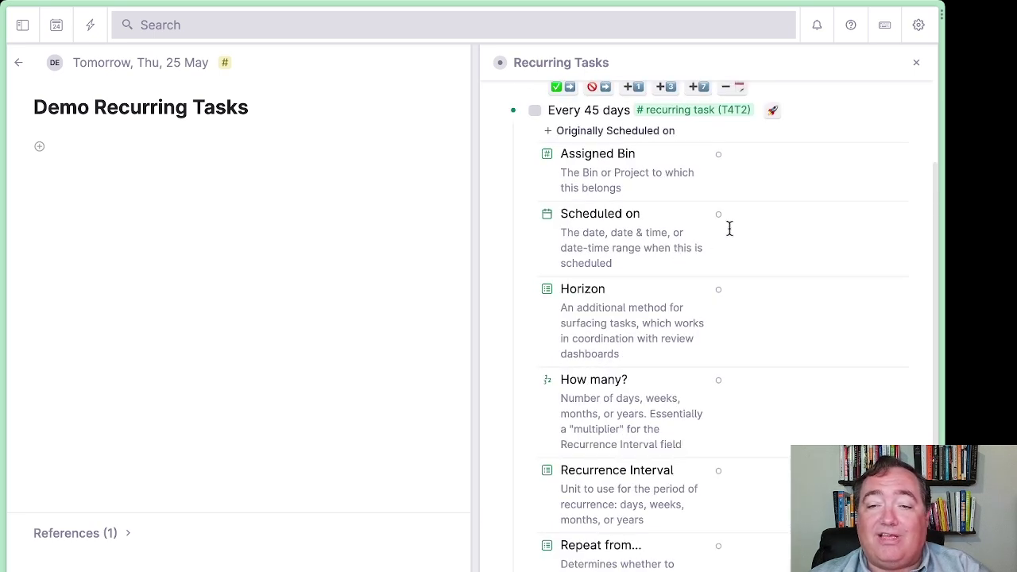
pyautogui.click(738, 222)
pyautogui.press('space')
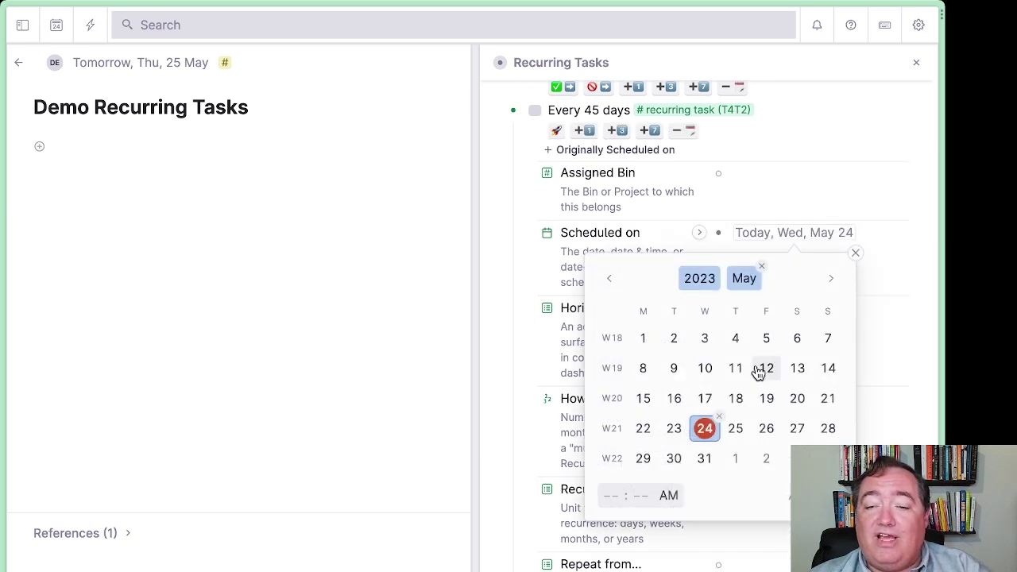
pyautogui.click(735, 428)
pyautogui.click(790, 199)
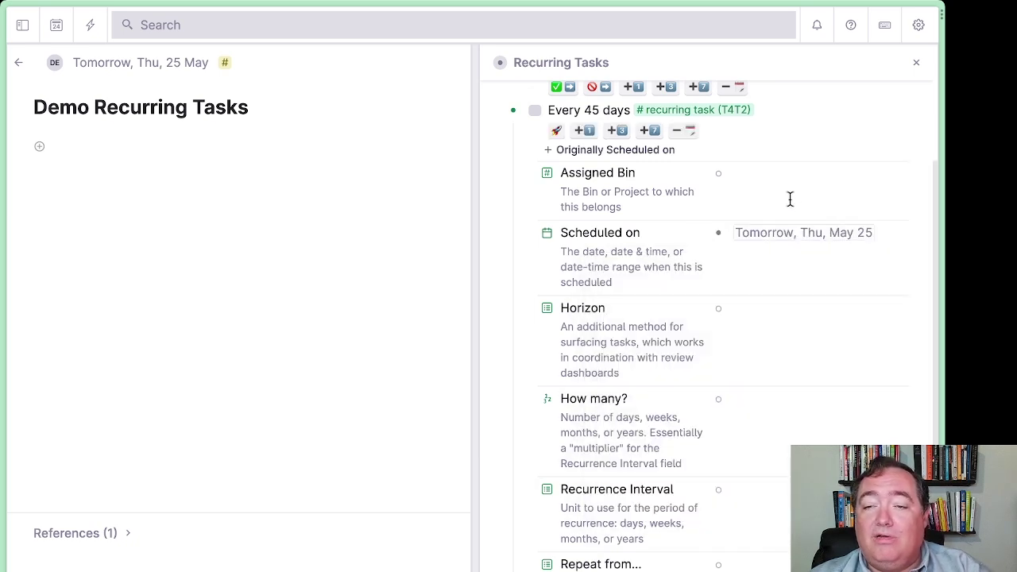
# Step: Make the "Every 45 days" task repeat every 45 day(s), counted from Completed
pyautogui.scroll(-2, 765, 270)
pyautogui.press('Down')
pyautogui.press('Down')
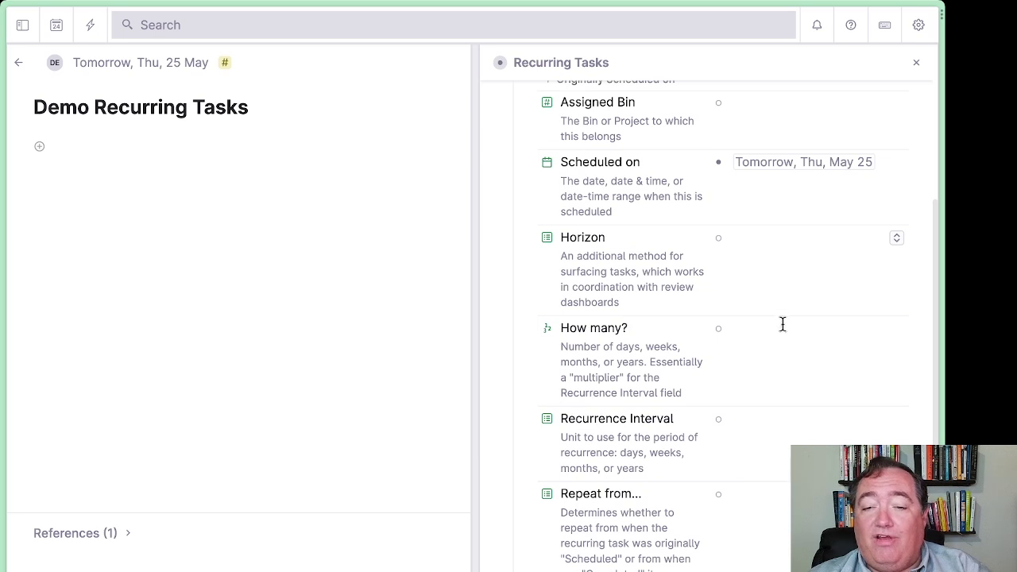
pyautogui.click(733, 330)
pyautogui.write('45')
pyautogui.click(738, 419)
pyautogui.write('da')
pyautogui.click(746, 461)
pyautogui.scroll(-1, 756, 450)
pyautogui.click(752, 470)
pyautogui.write('c')
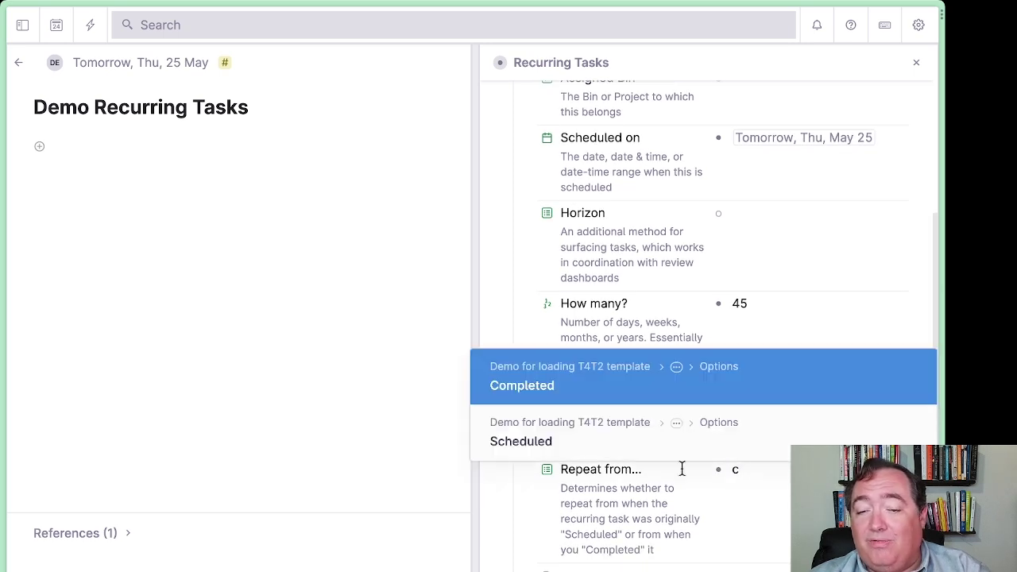
pyautogui.click(660, 401)
# Step: Launch the recurrence of the "Every 45 days" task and collapse its fields
pyautogui.scroll(3, 694, 425)
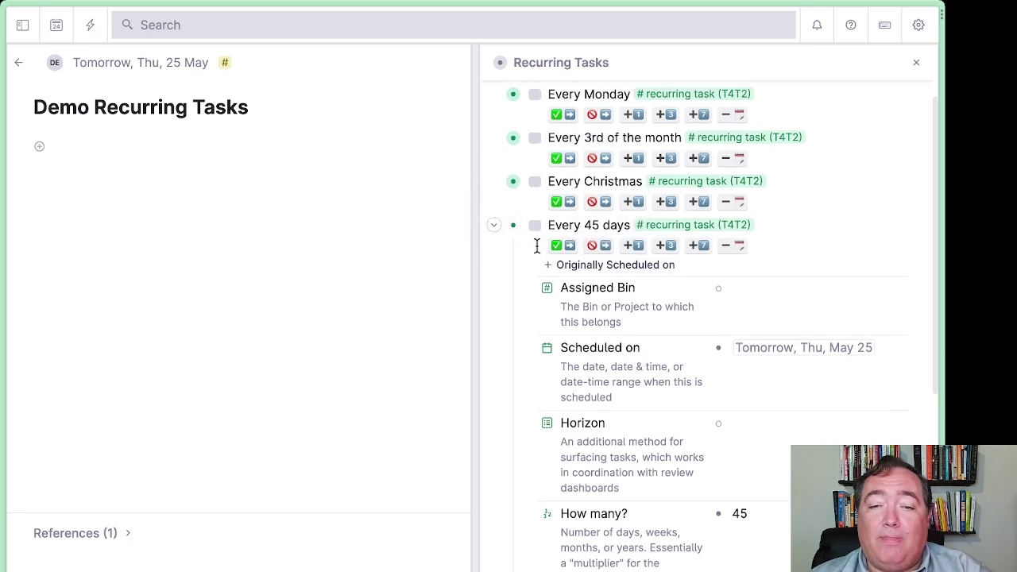
pyautogui.click(494, 226)
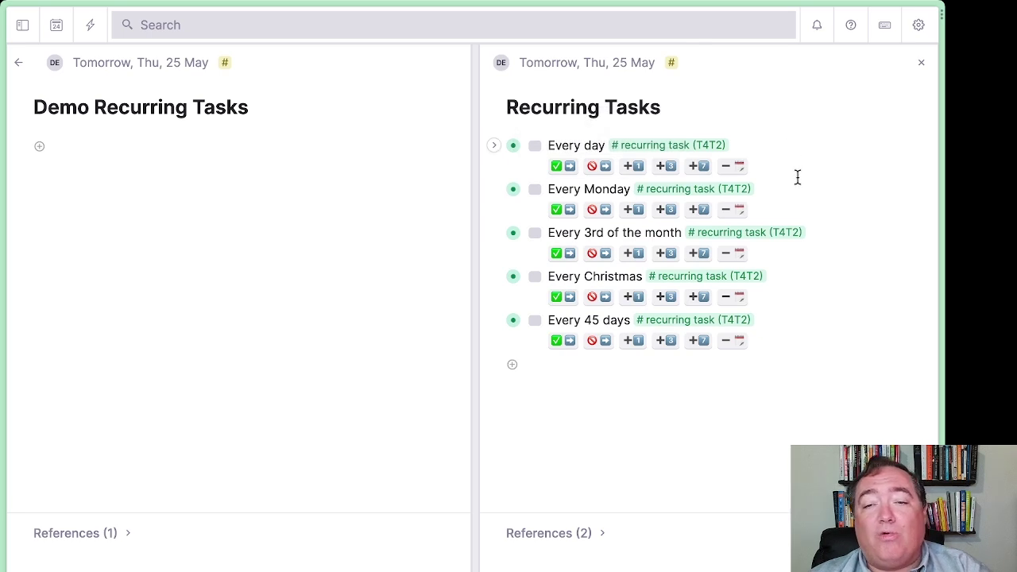
# Step: Copy all five recurring tasks and paste them as references under Demo Recurring Tasks
pyautogui.hotkey('ctrl', 'c')
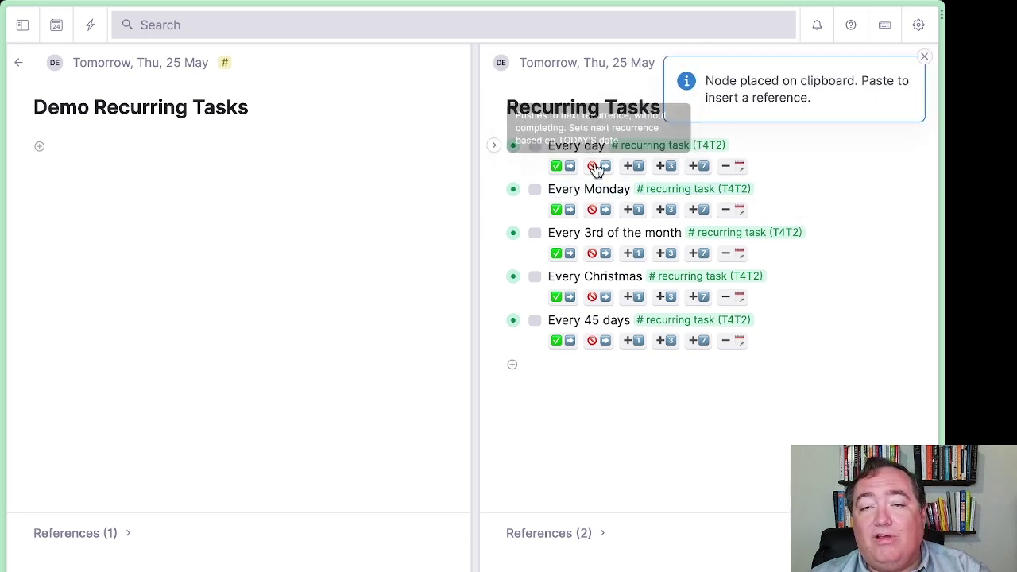
pyautogui.moveTo(563, 142); pyautogui.dragTo(590, 347)
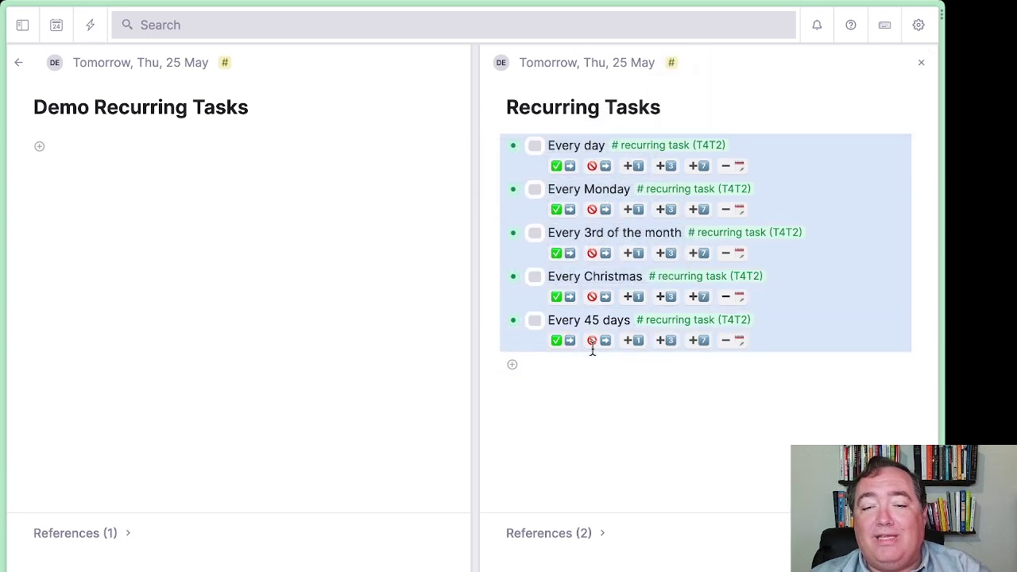
pyautogui.hotkey('ctrl', 'c')
pyautogui.click(152, 148)
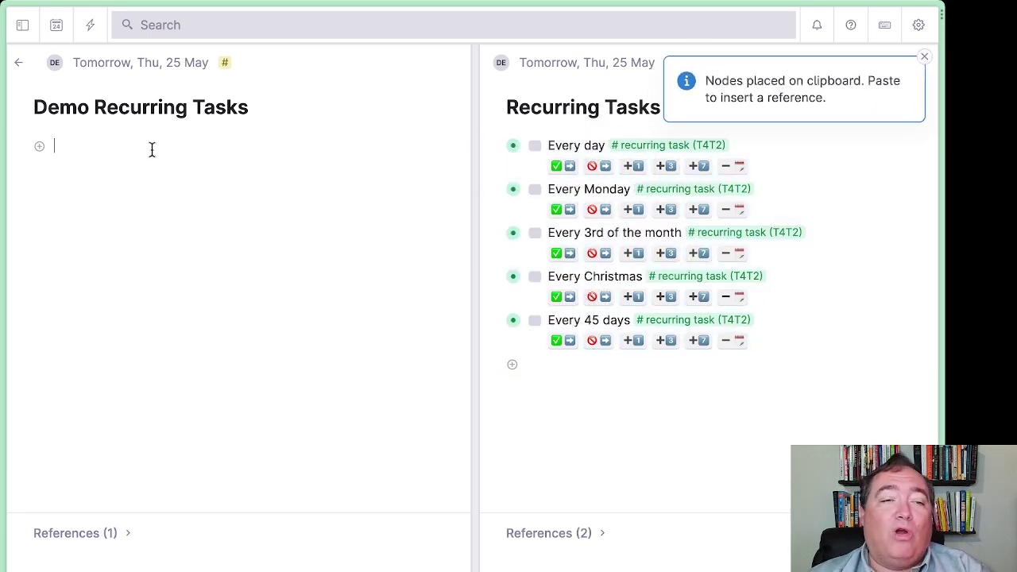
pyautogui.hotkey('ctrl', 'v')
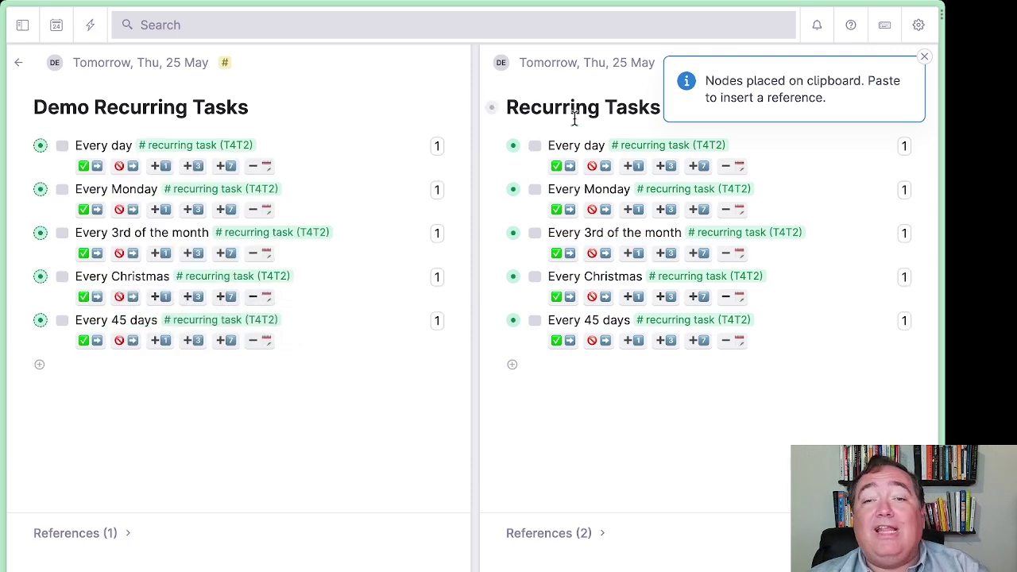
# Step: Expand the original "Every day" task and change its Scheduled on date to Today, Wed, May 24
pyautogui.click(494, 147)
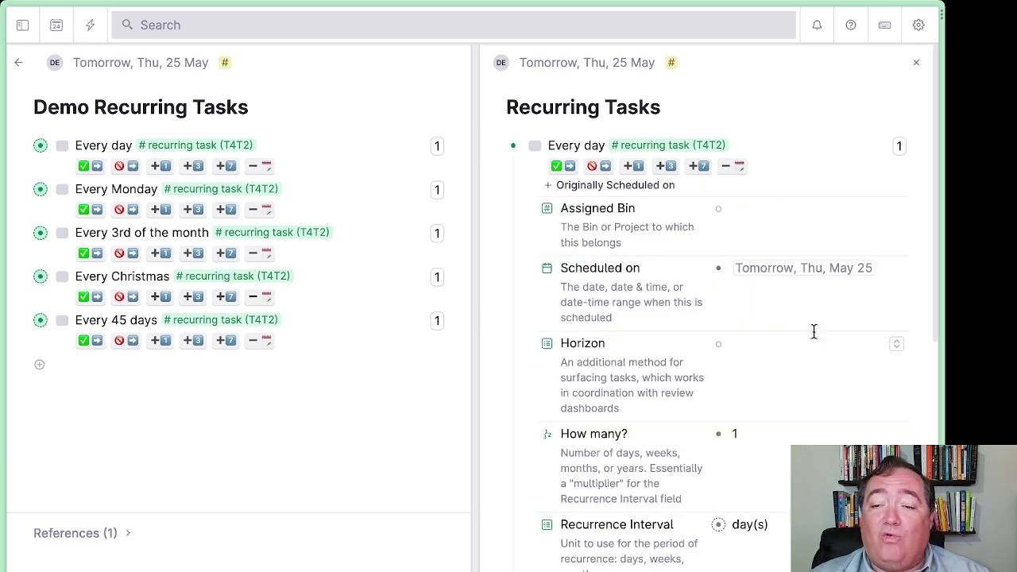
pyautogui.click(903, 267)
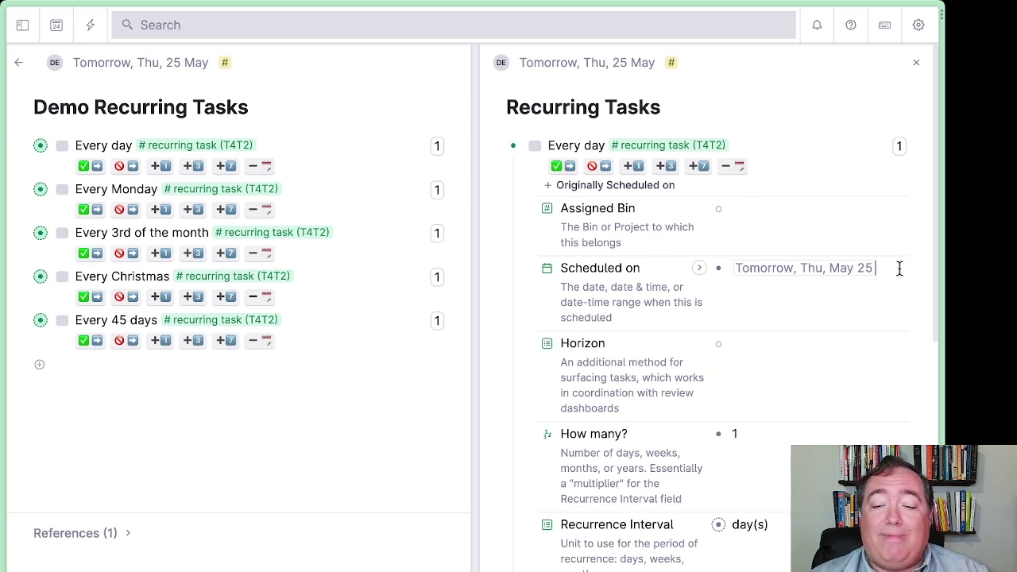
pyautogui.press('Escape')
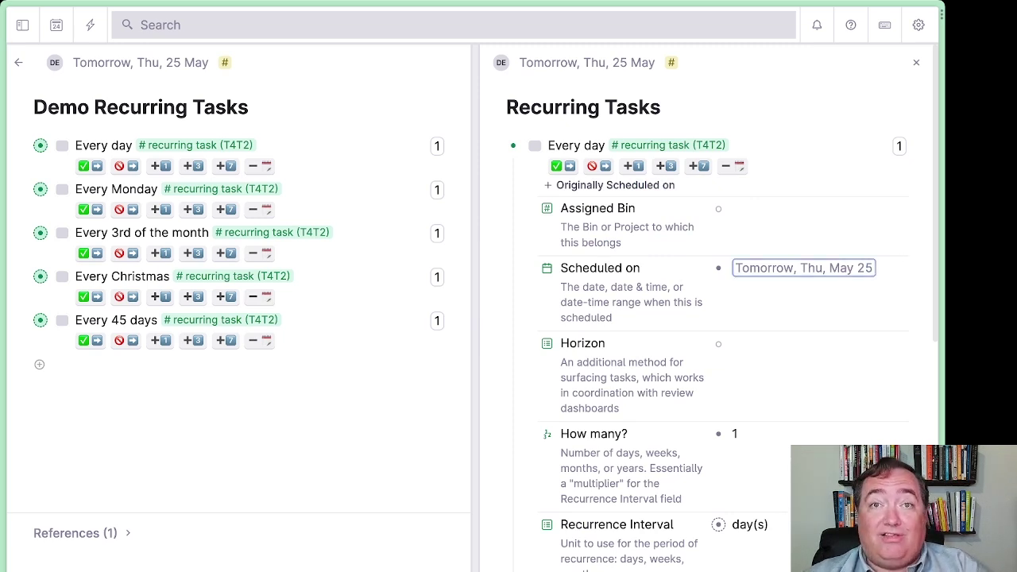
pyautogui.hotkey('ctrl', 'z')
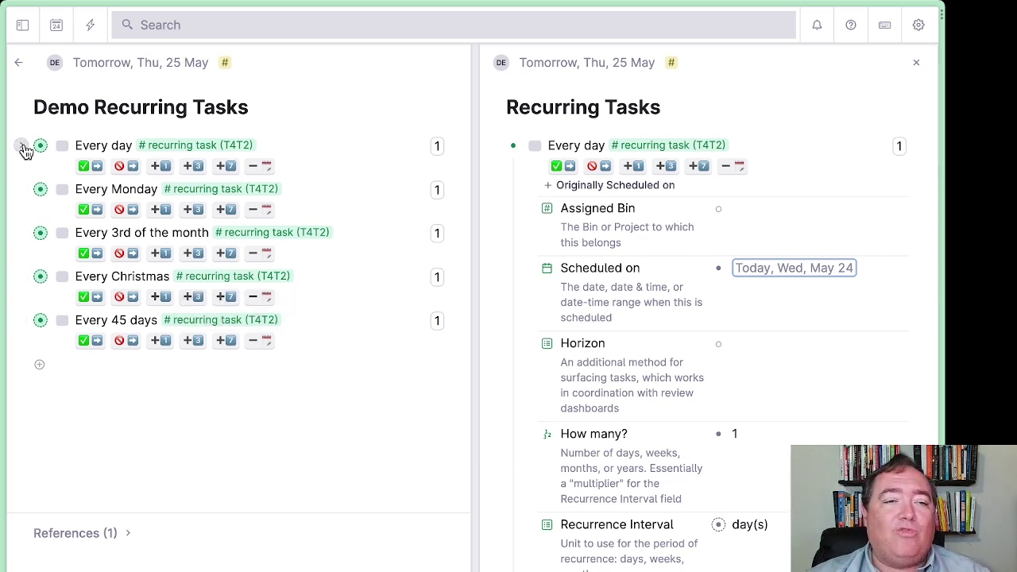
# Step: Complete the referenced "Every day" task so that its next recurrence is set, and collapse the original task's fields
pyautogui.click(22, 145)
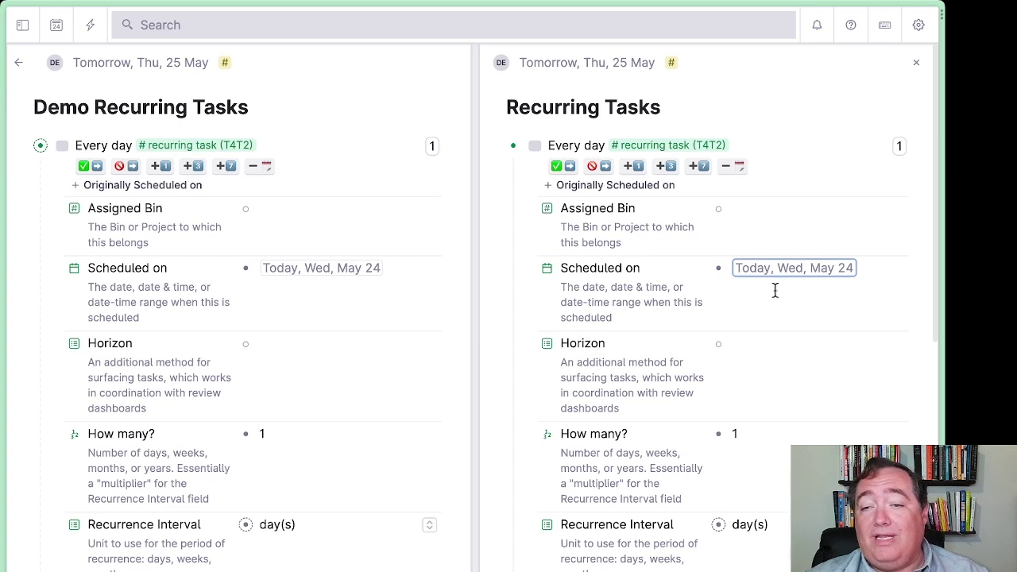
pyautogui.click(89, 165)
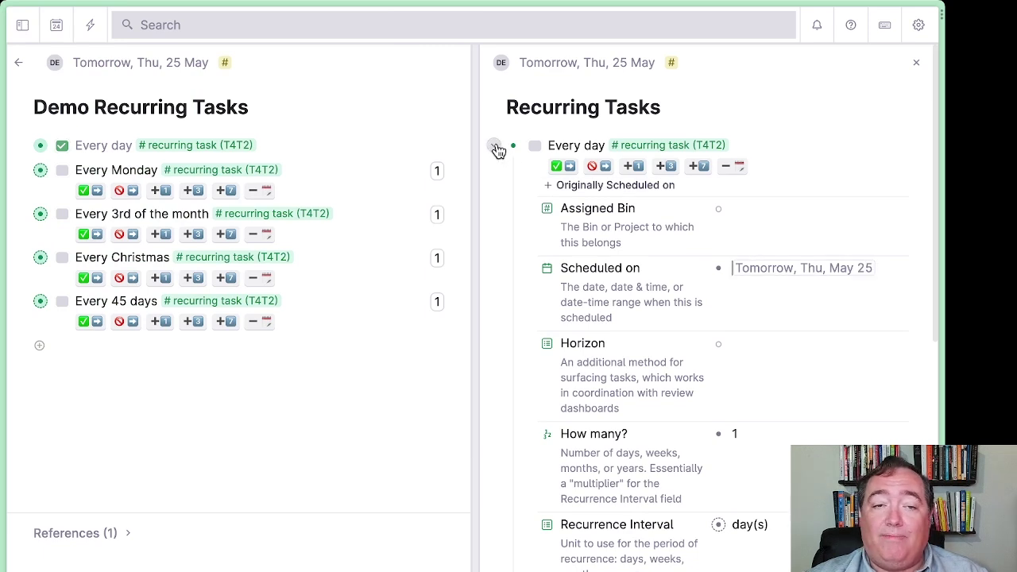
pyautogui.click(496, 149)
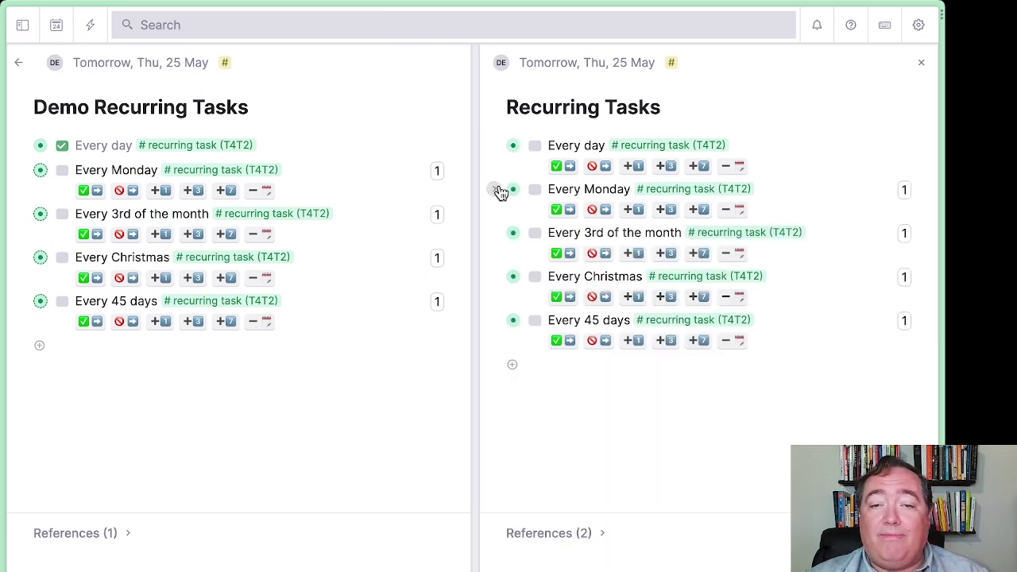
# Step: Expand the fields of the original "Every Monday" task and check the Scheduled on date of the original "Every day" task
pyautogui.click(496, 191)
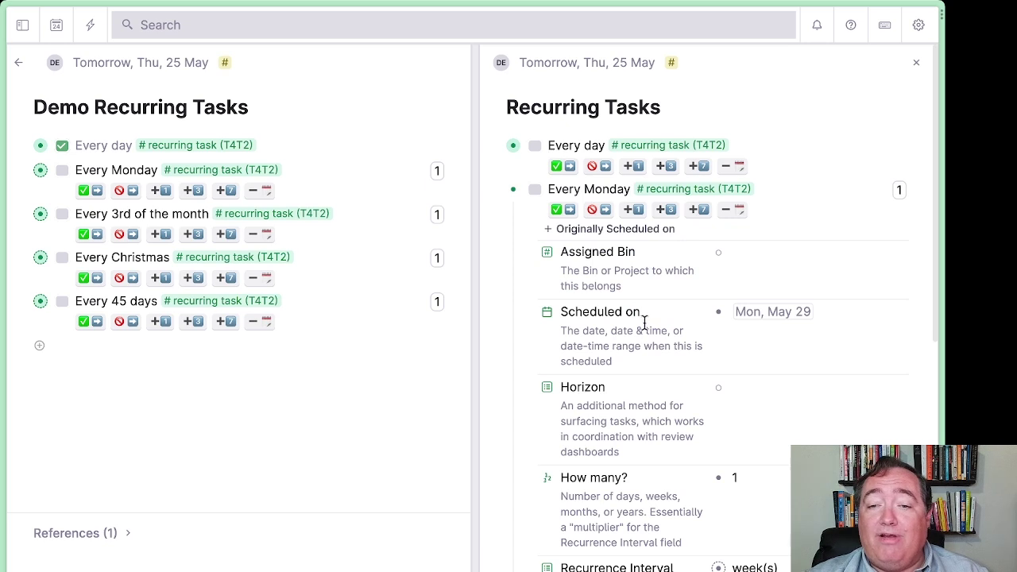
pyautogui.scroll(-1, 641, 321)
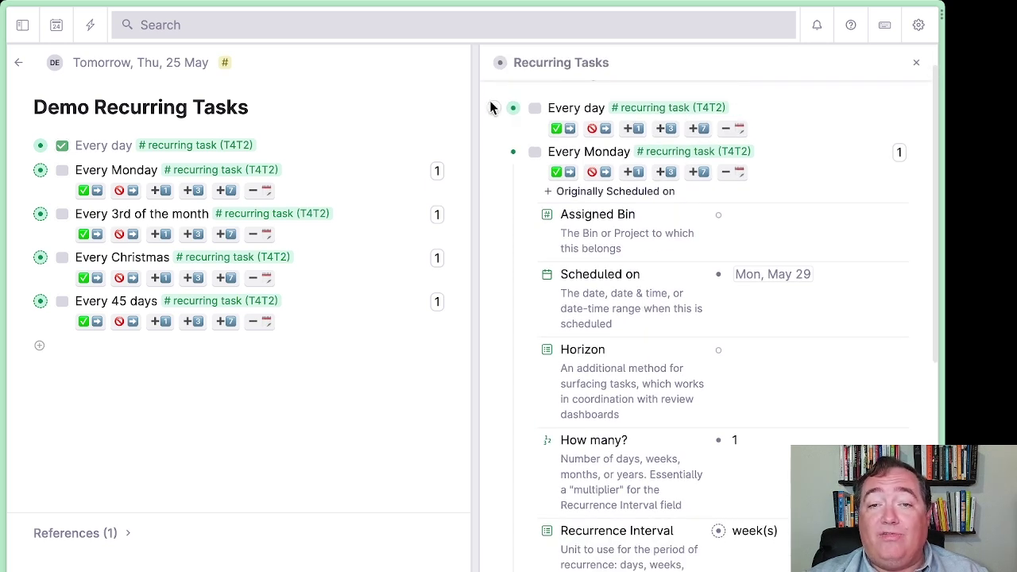
pyautogui.click(492, 108)
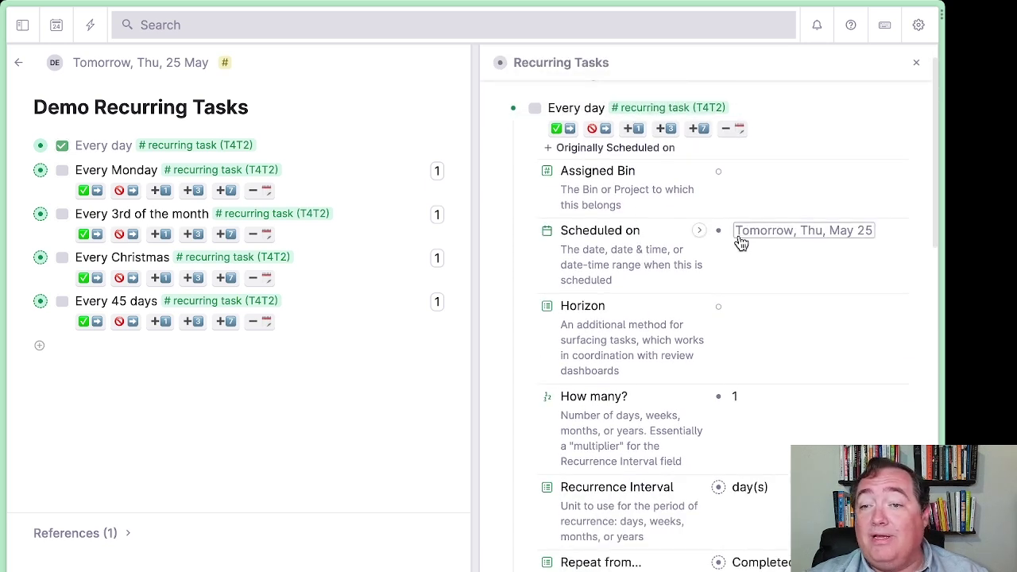
pyautogui.click(494, 111)
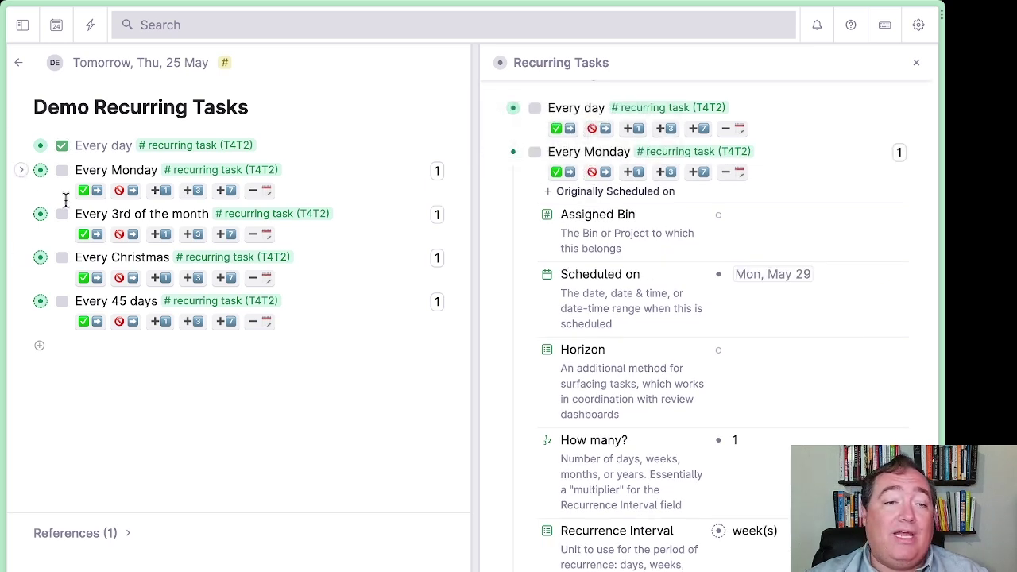
# Step: Skip the current occurrence of the referenced "Every Monday" task so that its next recurrence is set, and collapse the original's fields
pyautogui.click(21, 170)
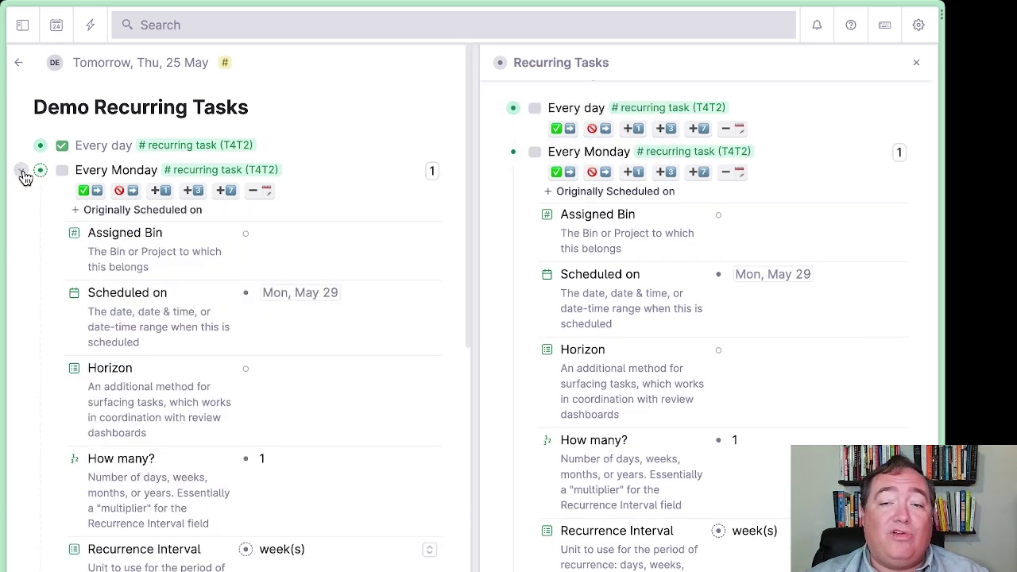
pyautogui.click(125, 193)
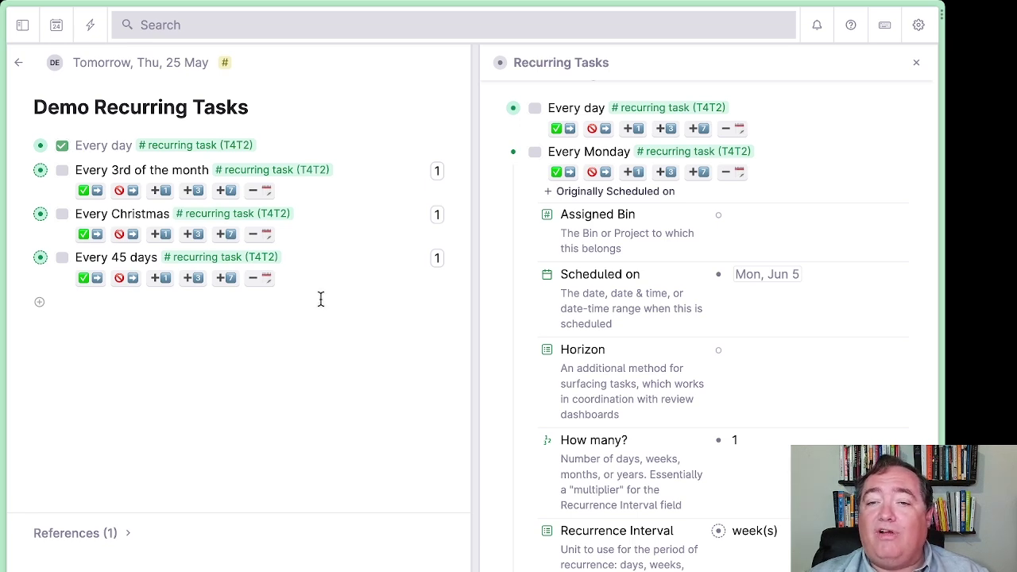
pyautogui.click(495, 152)
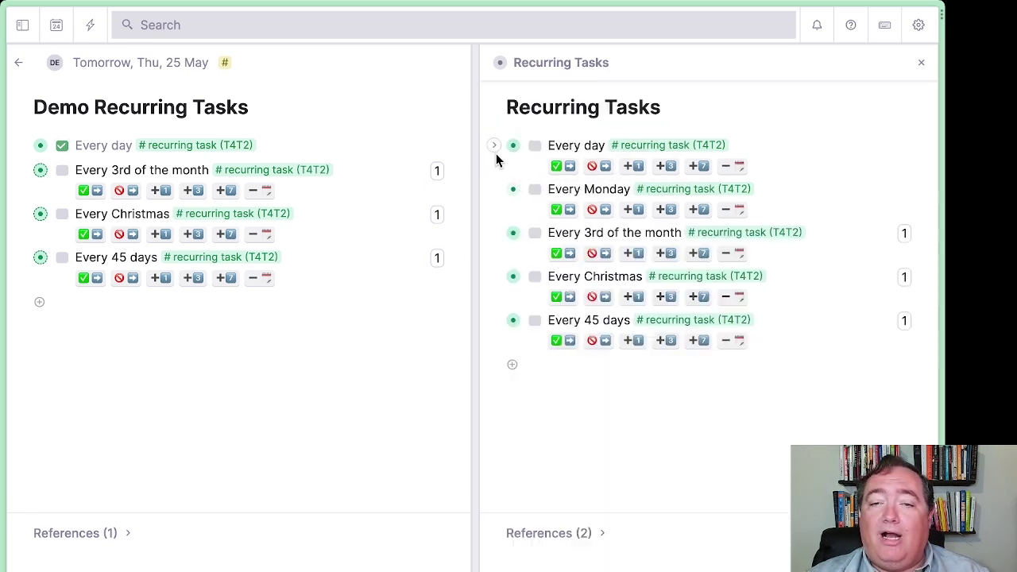
# Step: Expand the original and referenced "Every 3rd of the month" tasks and move the original's Scheduled on date to Wed, Jun 7
pyautogui.click(494, 232)
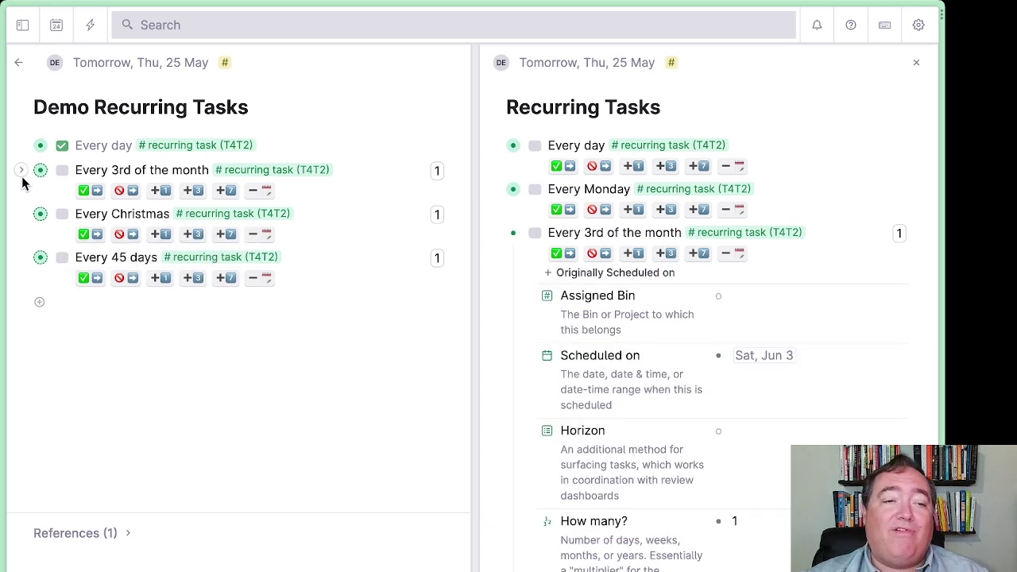
pyautogui.click(22, 170)
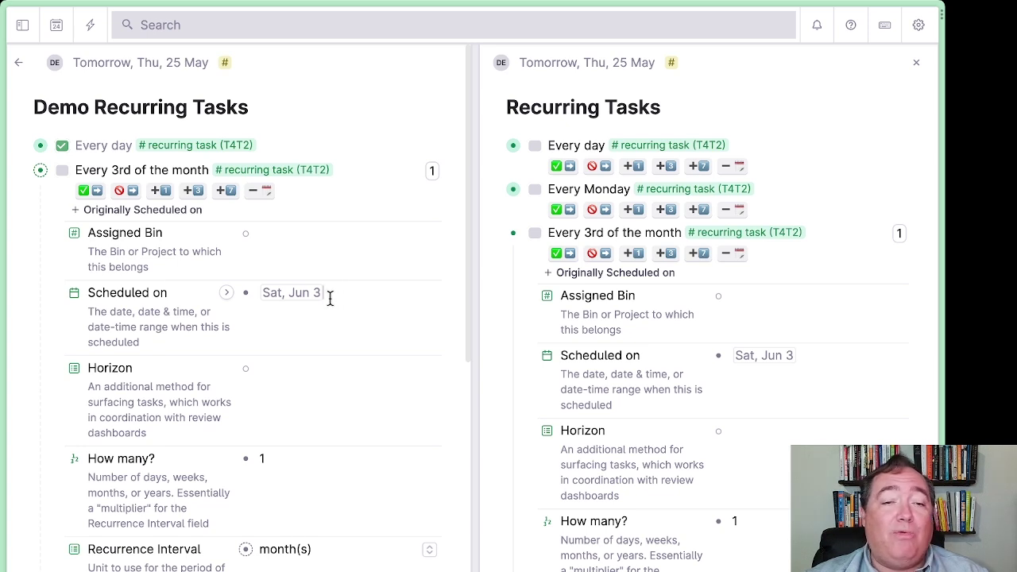
pyautogui.click(835, 355)
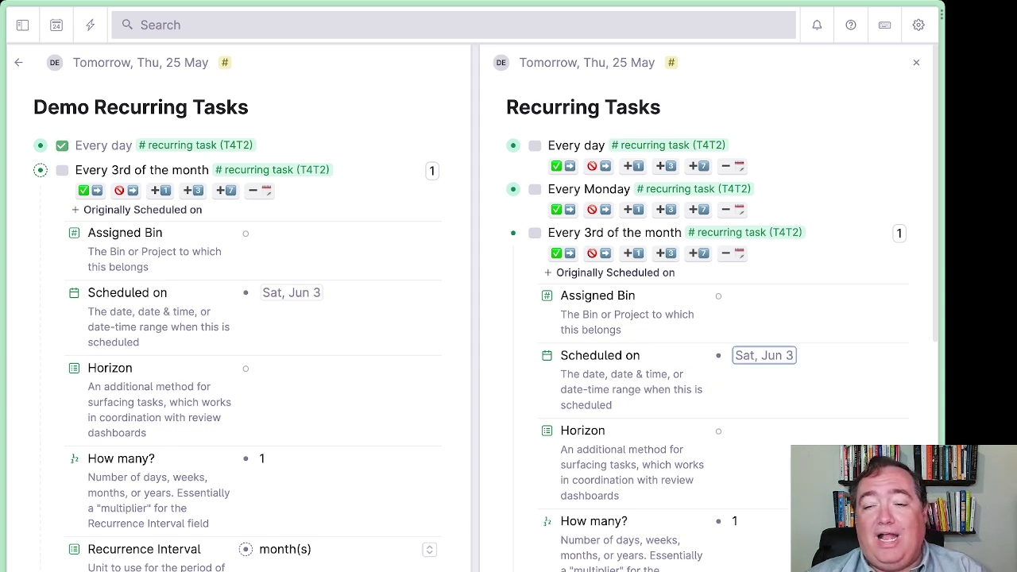
pyautogui.press('Up')
pyautogui.press('Up')
pyautogui.press('Up')
pyautogui.press('Up')
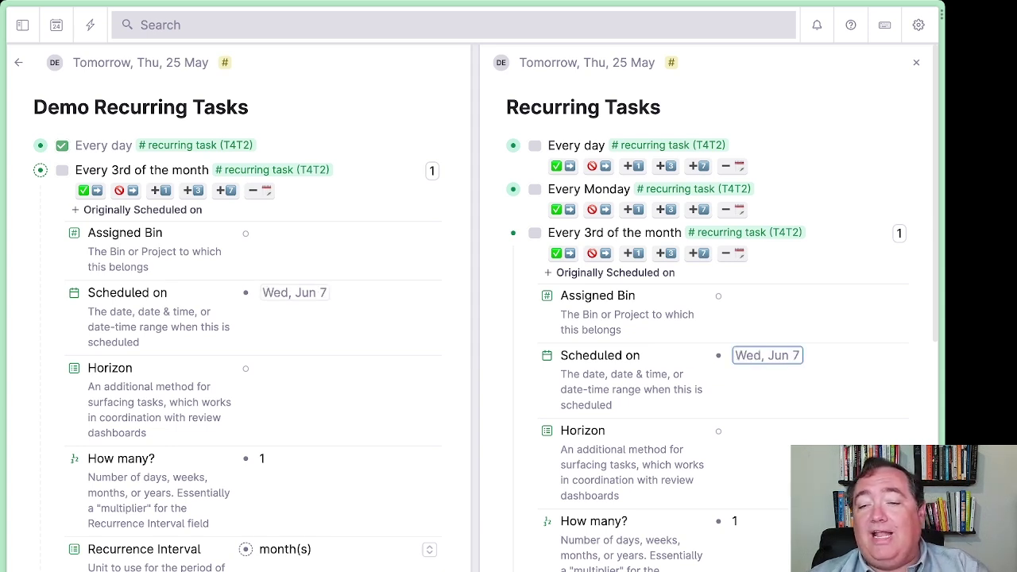
pyautogui.click(381, 336)
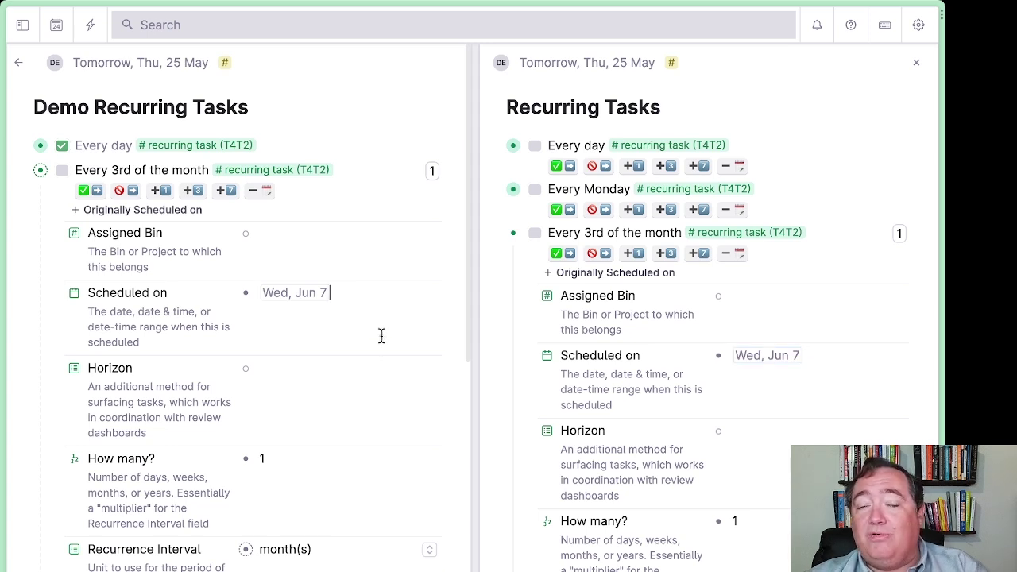
# Step: Complete the referenced "Every 3rd of the month" task so that its next recurrence is set, and collapse the original's fields
pyautogui.click(90, 190)
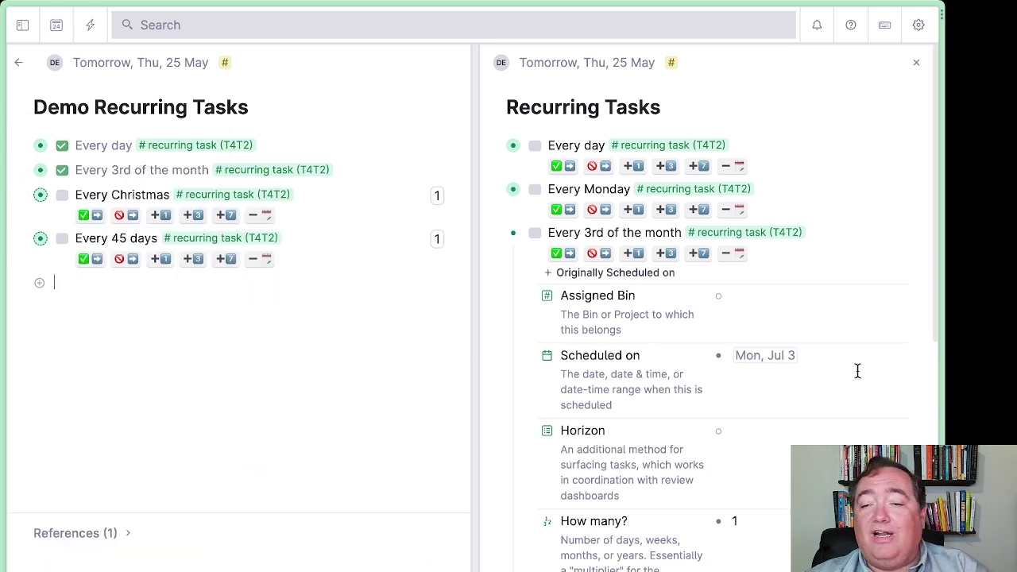
pyautogui.moveTo(522, 254)
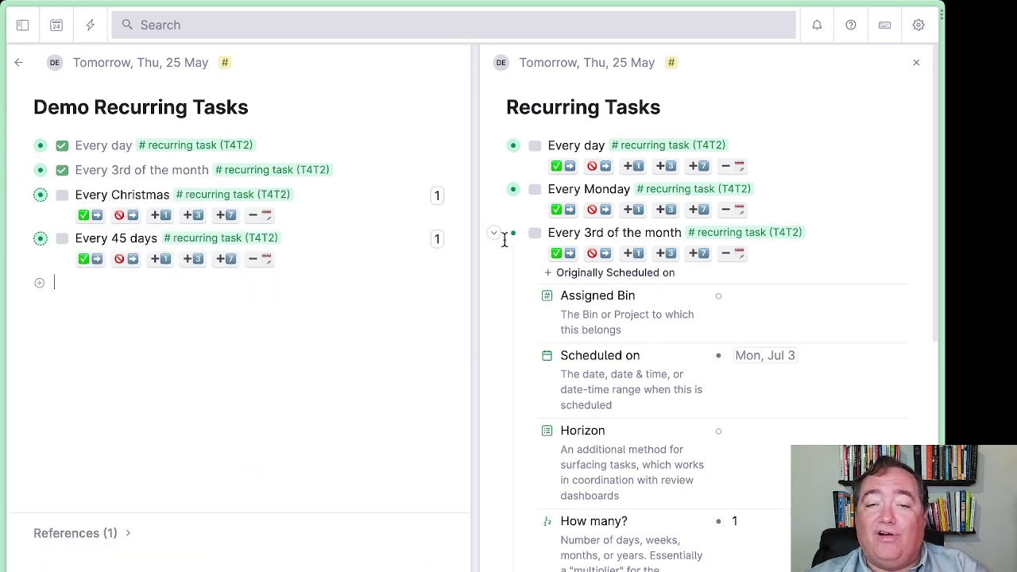
pyautogui.click(493, 238)
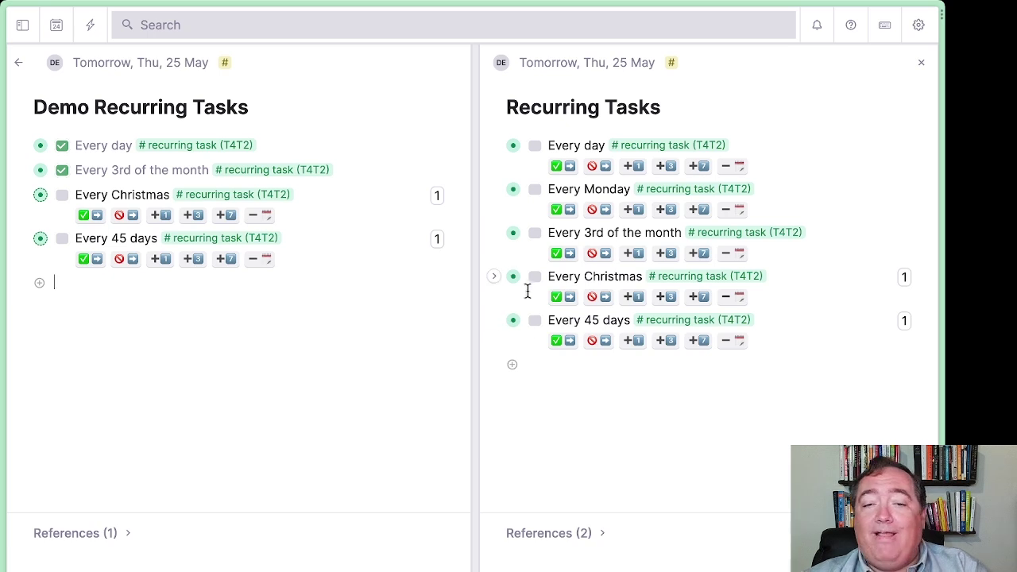
# Step: Postpone the original "Every Christmas" task by 7 days and complete its reference under Demo Recurring Tasks to set the next recurrence
pyautogui.click(493, 280)
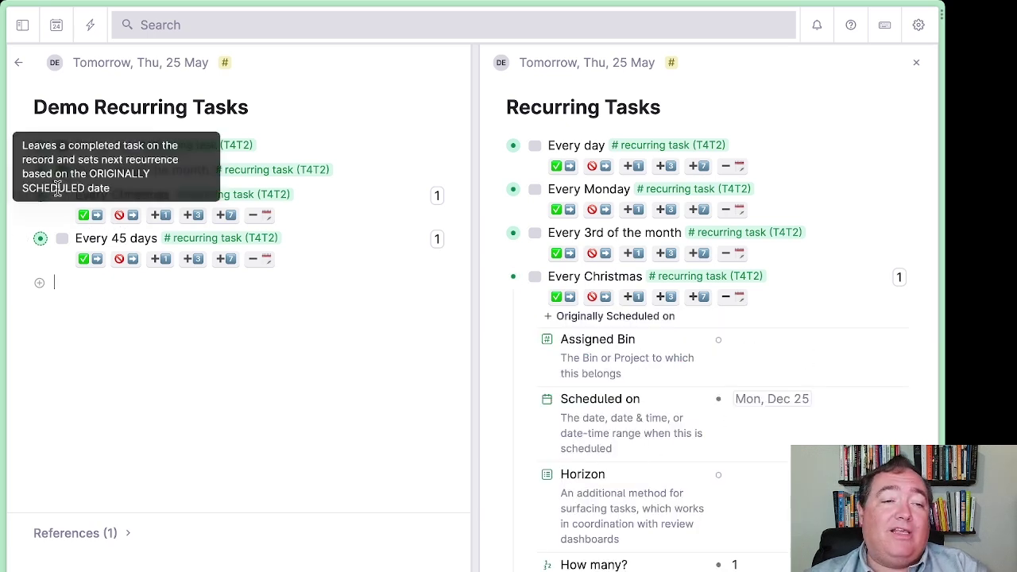
pyautogui.click(19, 198)
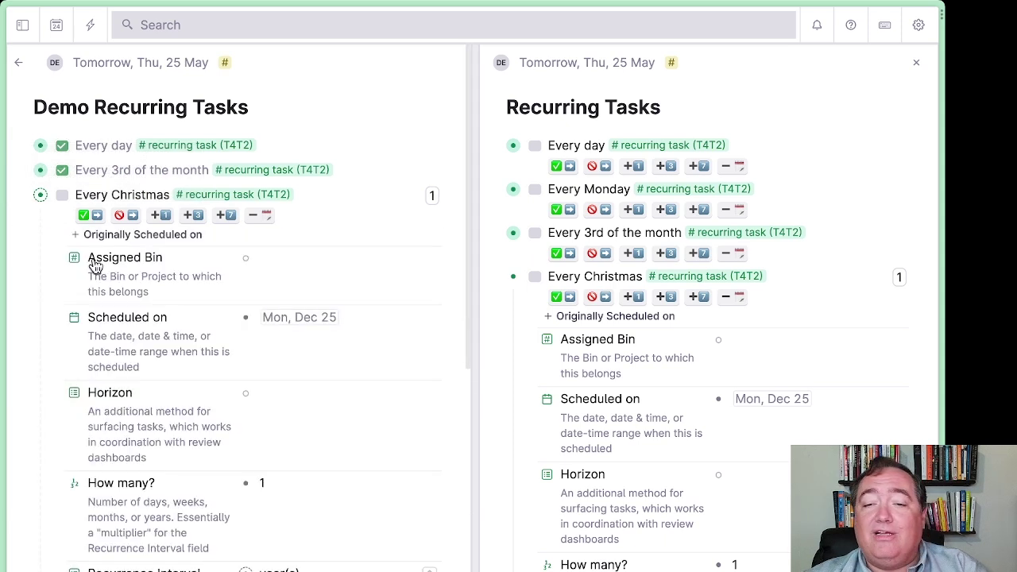
pyautogui.click(695, 302)
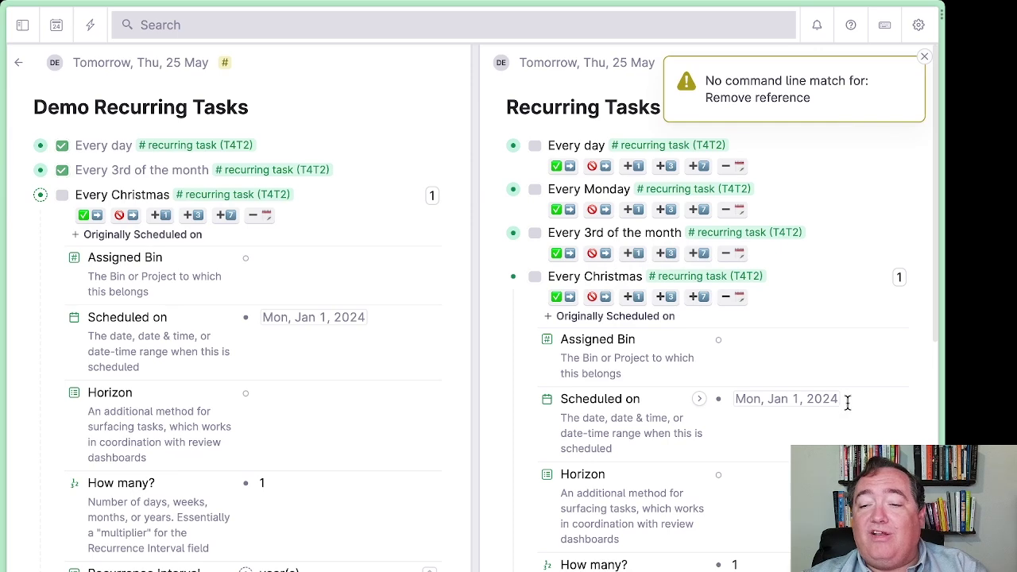
pyautogui.click(94, 216)
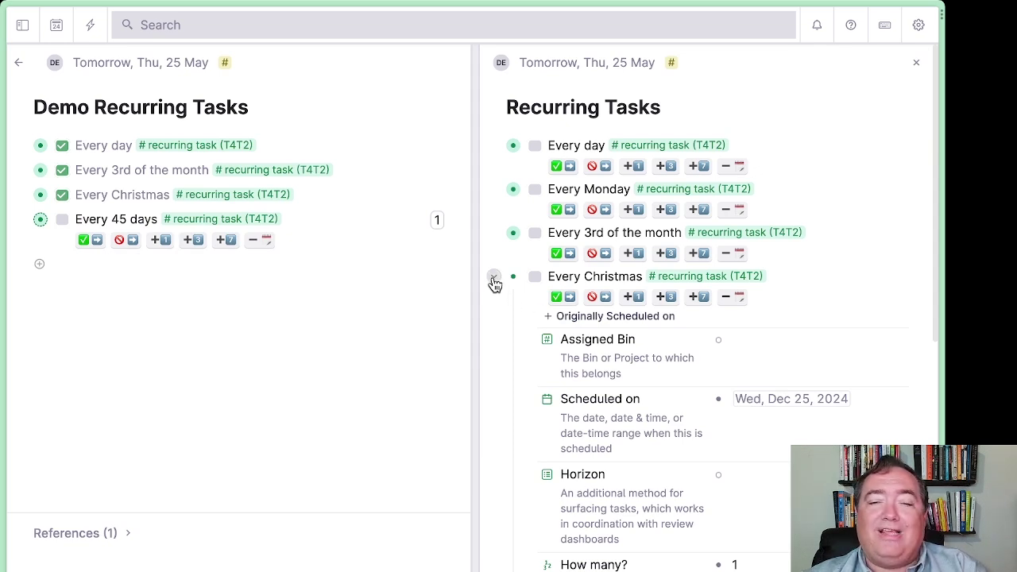
pyautogui.click(494, 280)
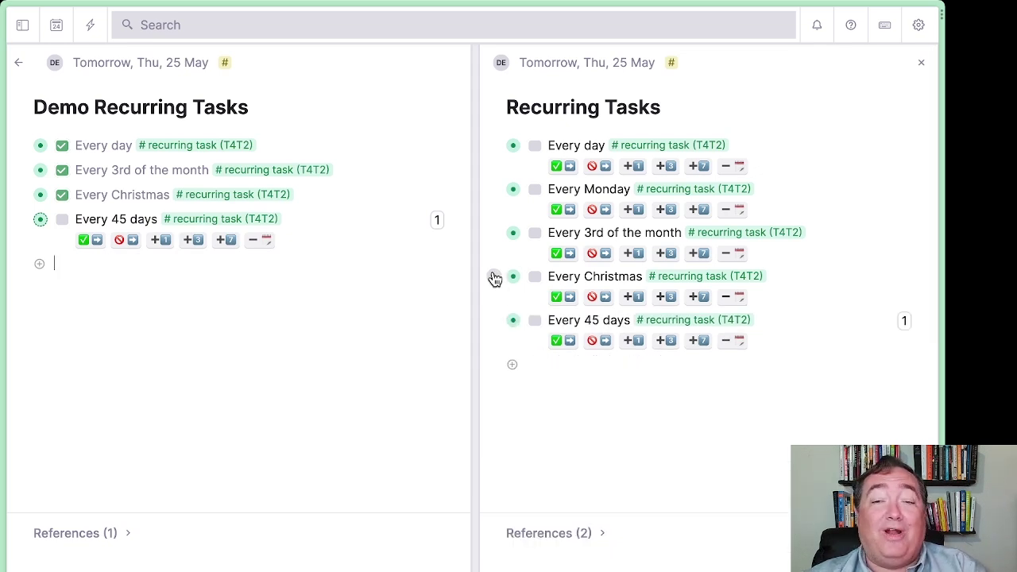
# Step: Expand the original and referenced "Every 45 days" tasks and complete the referenced one so that its next recurrence is set
pyautogui.click(494, 321)
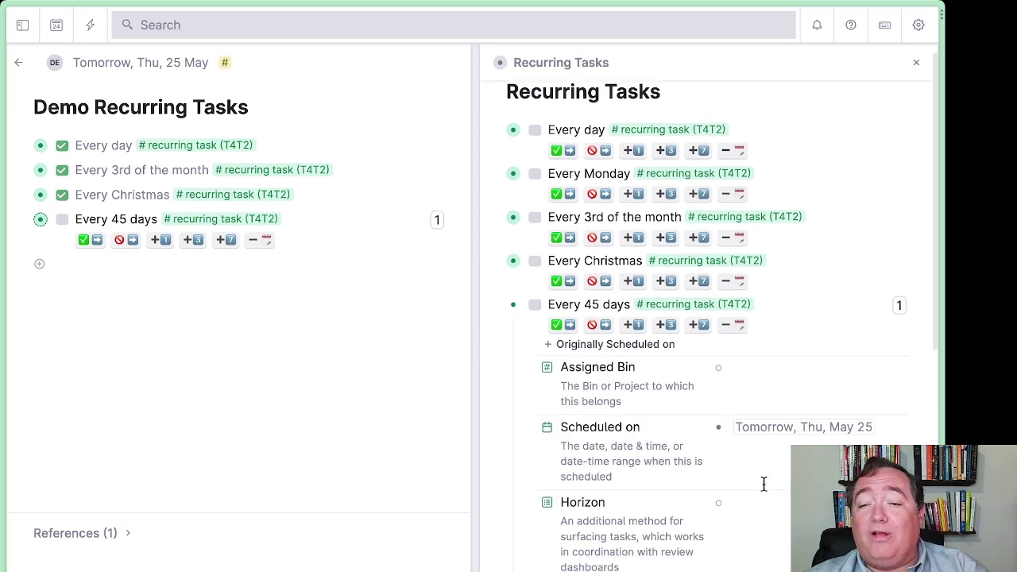
pyautogui.scroll(-2, 762, 482)
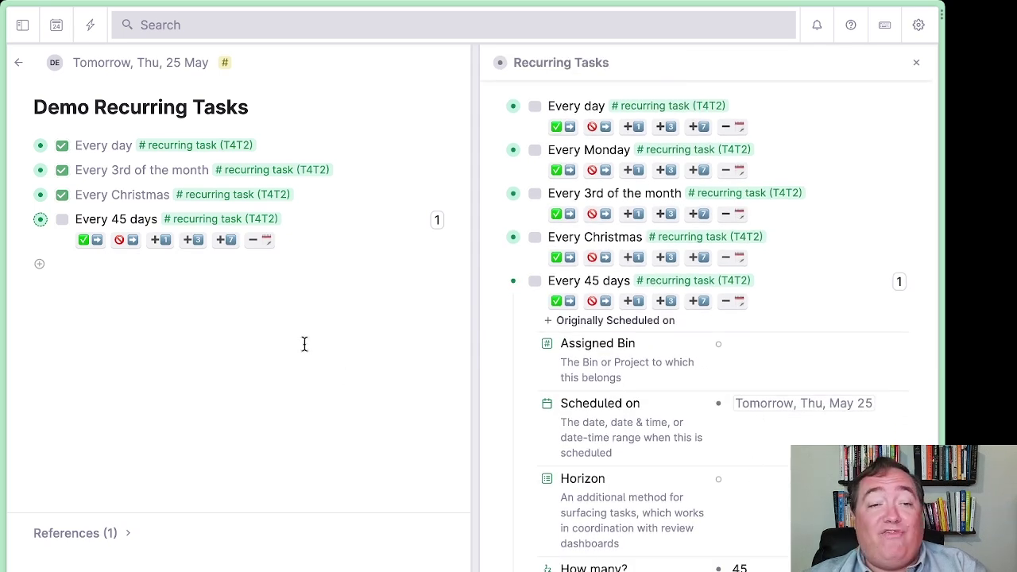
pyautogui.click(21, 220)
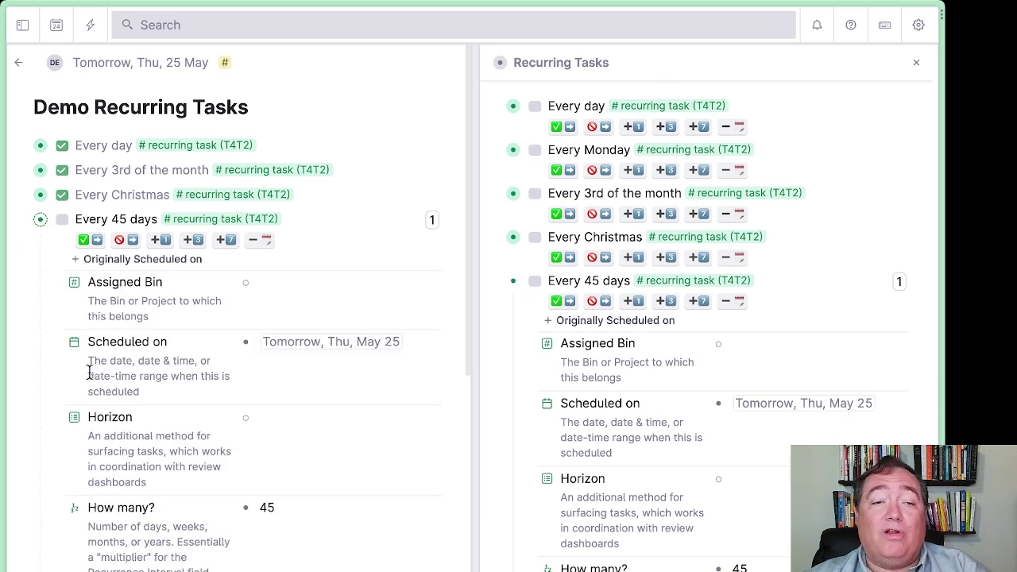
pyautogui.click(83, 239)
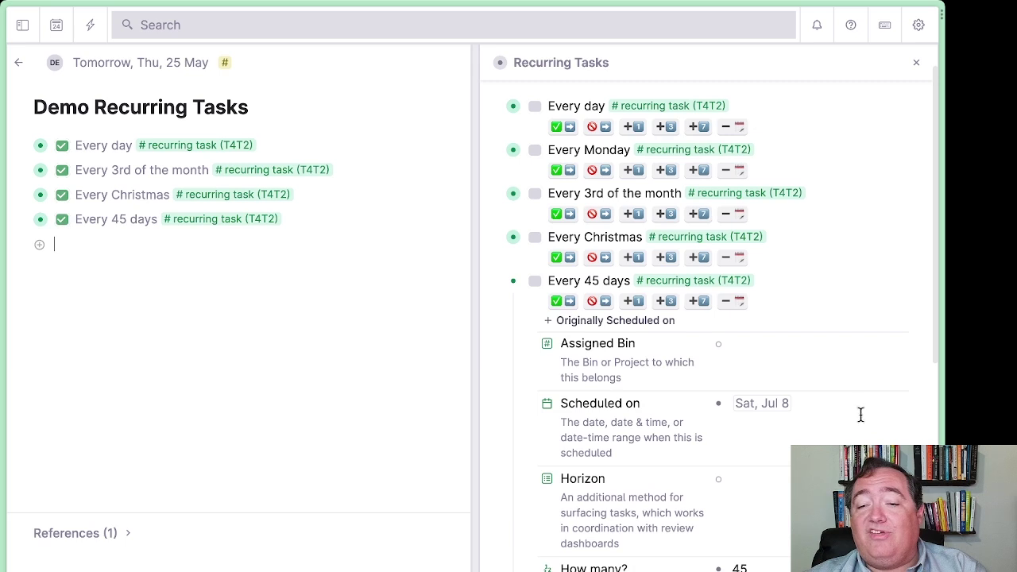